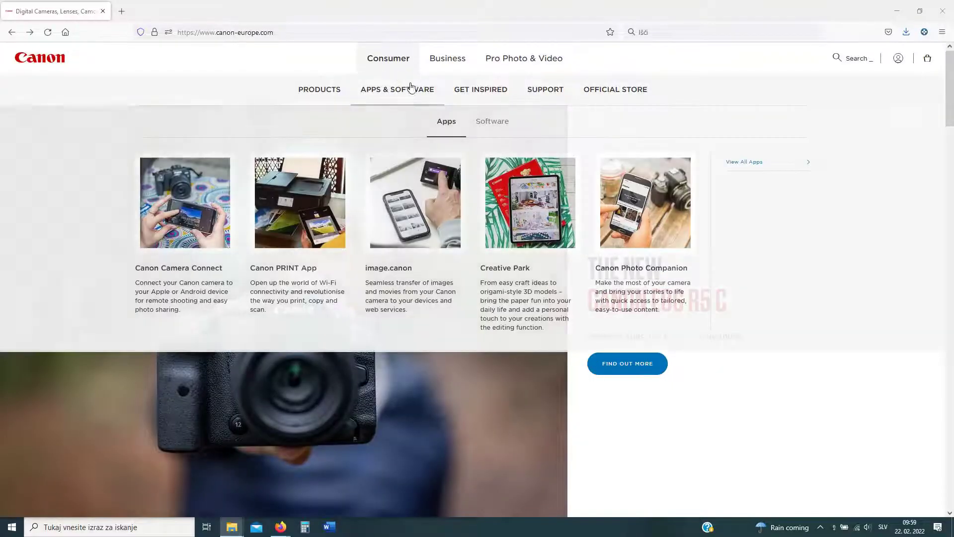
Step: Go to the Drivers support page from the SUPPORT menu
{"action": "mouse_move", "coordinate": [534, 90]}
{"action": "mouse_move", "coordinate": [489, 122]}
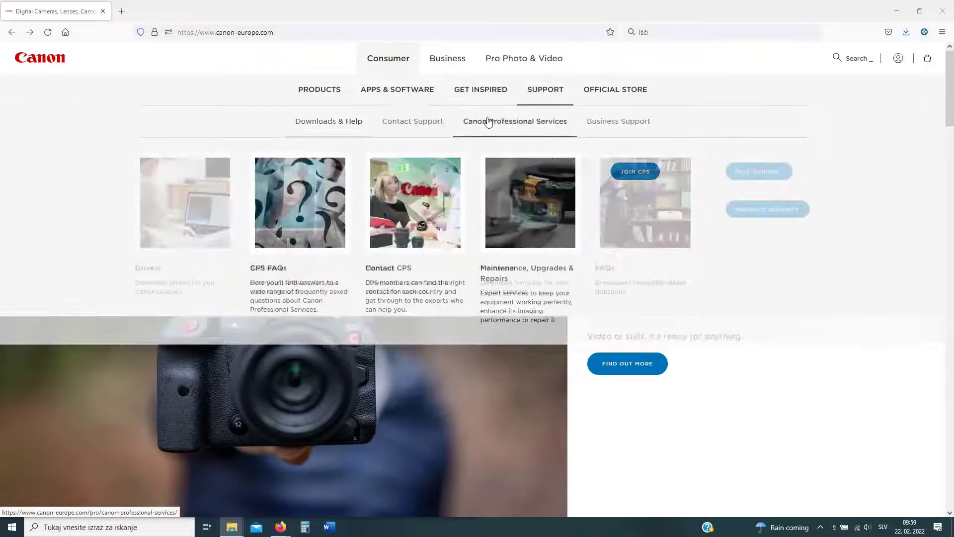
{"action": "mouse_move", "coordinate": [320, 119]}
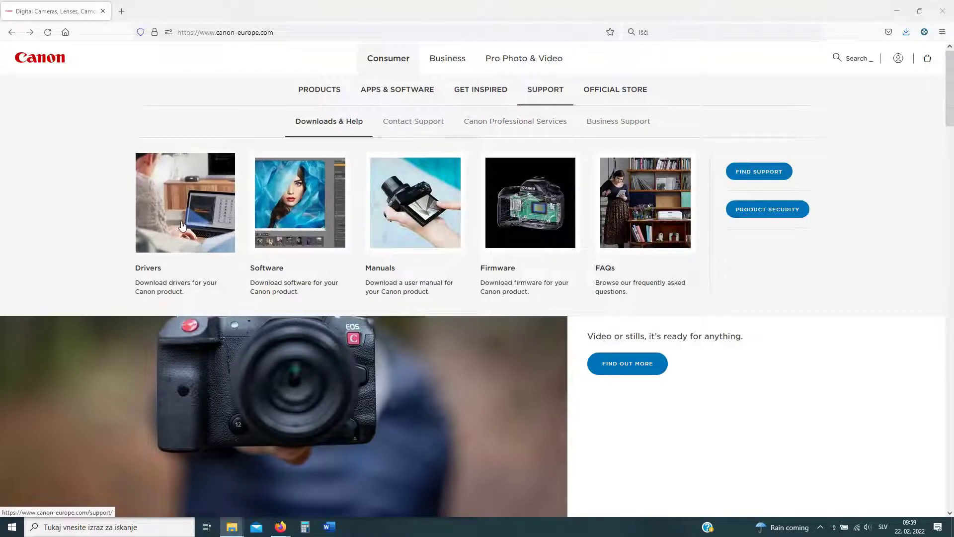
{"action": "left_click", "coordinate": [182, 226]}
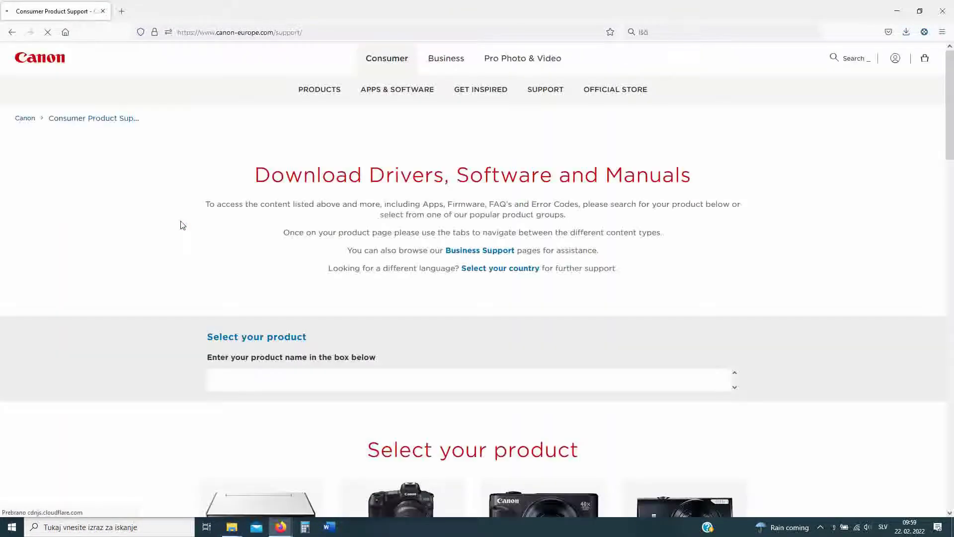
Step: Search for 'powershot px' and choose PowerShot PX from the suggestions
{"action": "scroll", "coordinate": [370, 296], "scroll_direction": "down", "scroll_amount": 3}
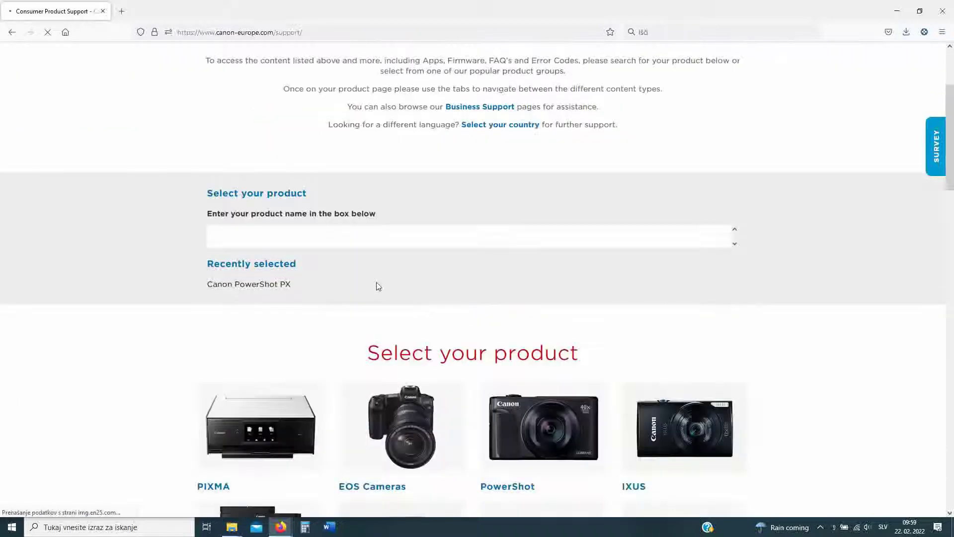
{"action": "scroll", "coordinate": [370, 303], "scroll_direction": "up", "scroll_amount": 2}
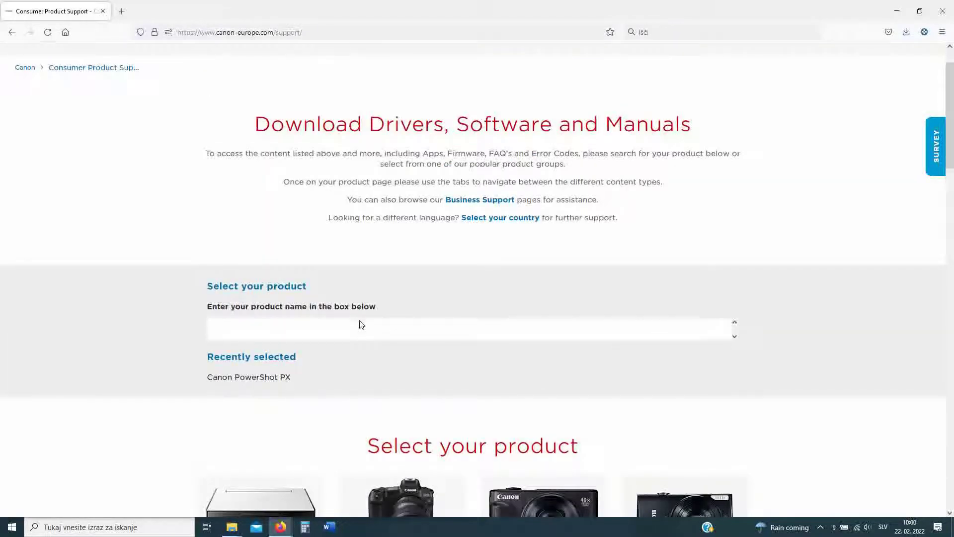
{"action": "scroll", "coordinate": [240, 338], "scroll_direction": "down", "scroll_amount": 3}
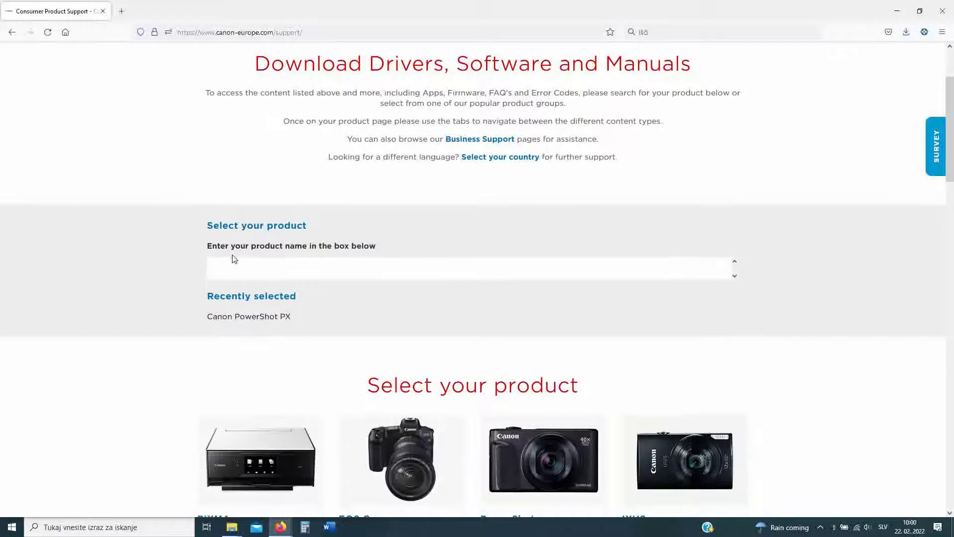
{"action": "left_click", "coordinate": [243, 180]}
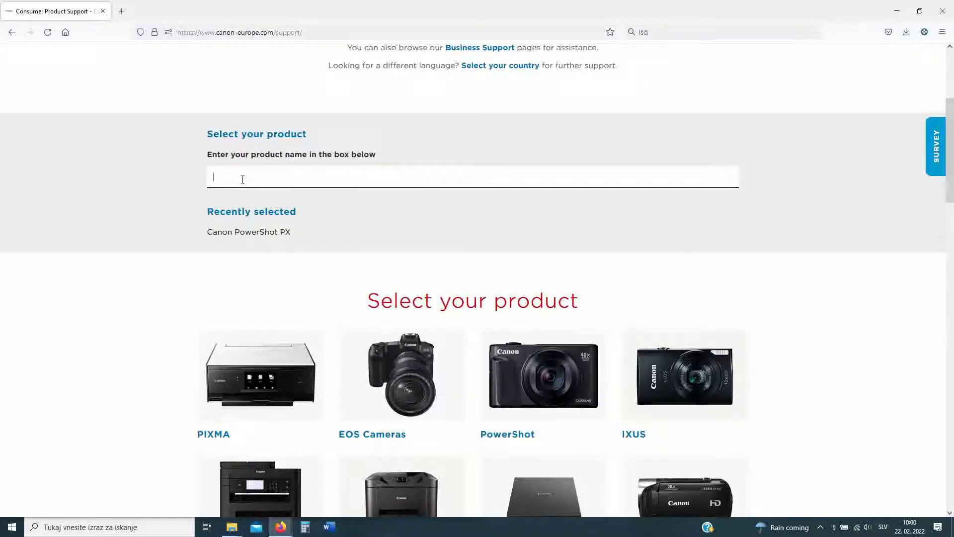
{"action": "type", "text": "po"}
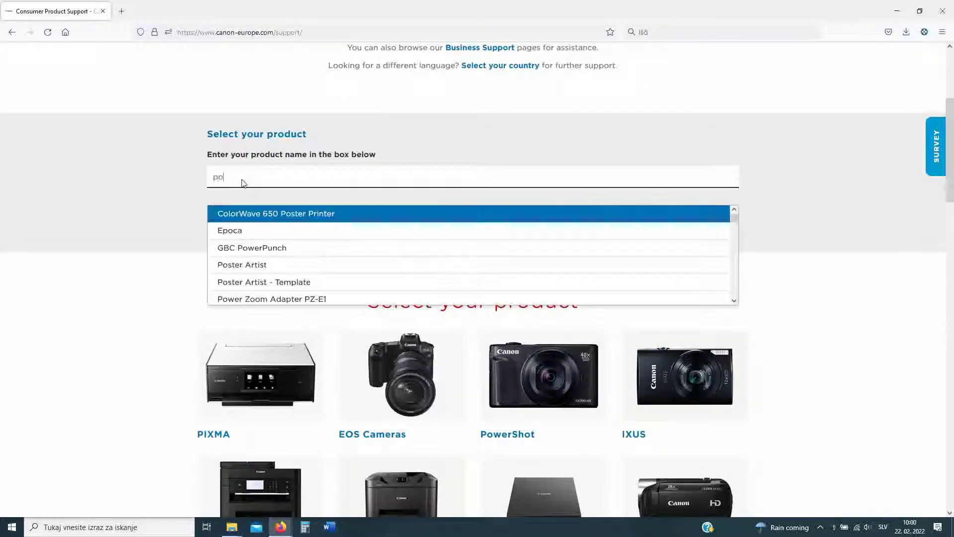
{"action": "type", "text": "wersho"}
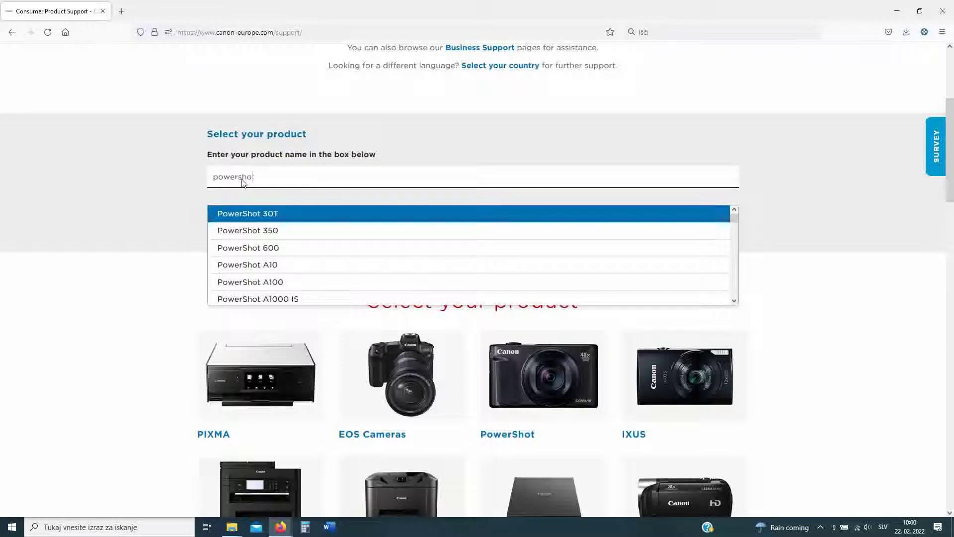
{"action": "type", "text": "t px"}
{"action": "left_click", "coordinate": [257, 214]}
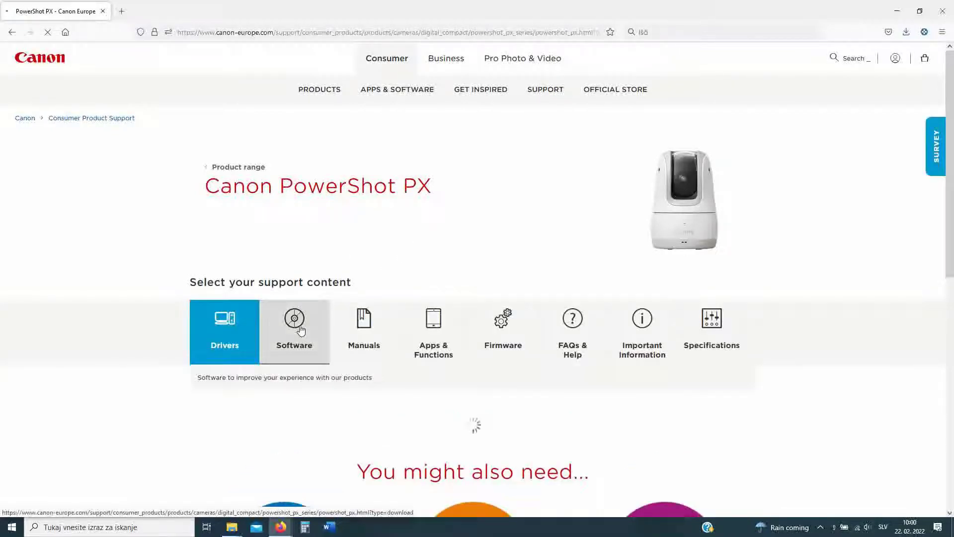
Step: Download Wireless Webcam Utility for Mini PTZ Cam 1.0 from the PowerShot PX Software section
{"action": "left_click", "coordinate": [301, 330]}
{"action": "scroll", "coordinate": [301, 330], "scroll_direction": "down", "scroll_amount": 5}
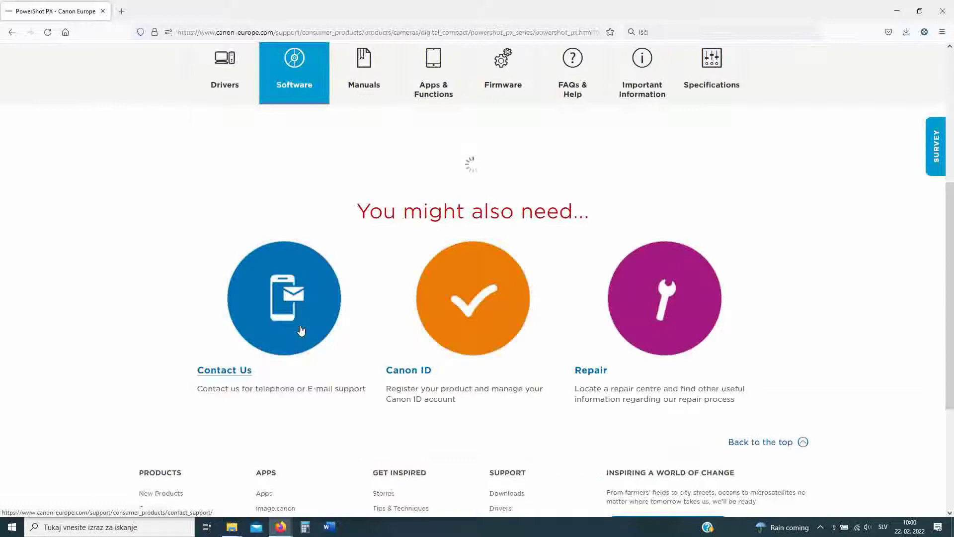
{"action": "scroll", "coordinate": [433, 189], "scroll_direction": "down", "scroll_amount": 3}
{"action": "scroll", "coordinate": [412, 369], "scroll_direction": "up", "scroll_amount": 8}
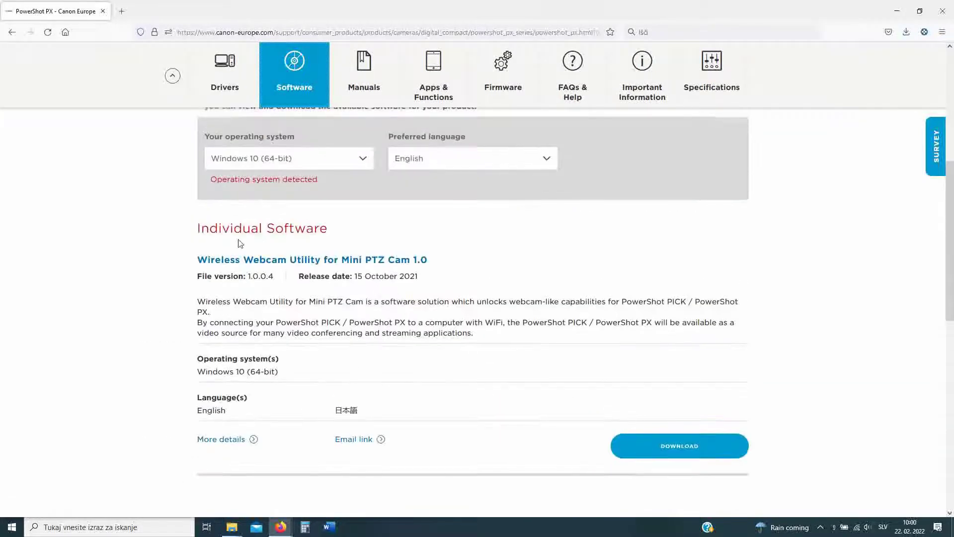
{"action": "left_click_drag", "start_coordinate": [430, 259], "coordinate": [256, 269]}
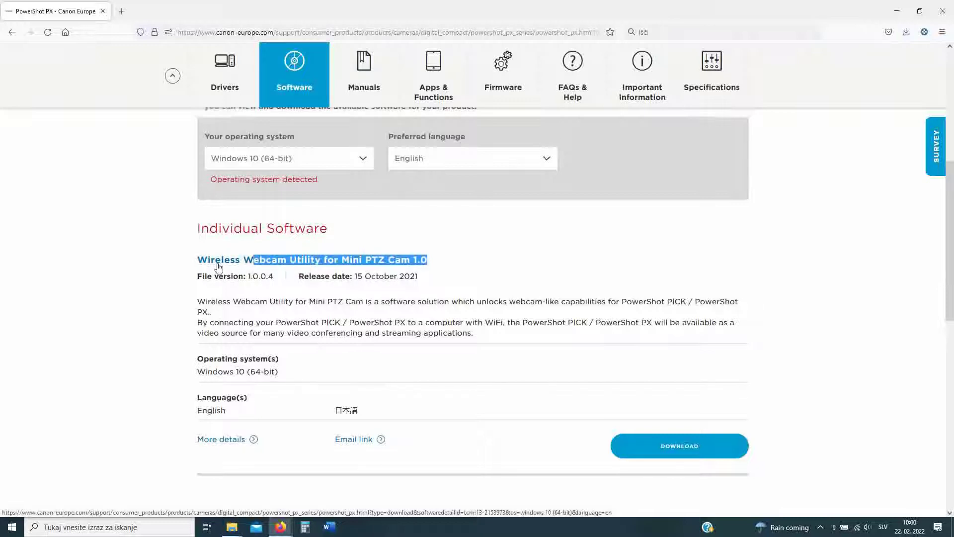
{"action": "left_click", "coordinate": [154, 273]}
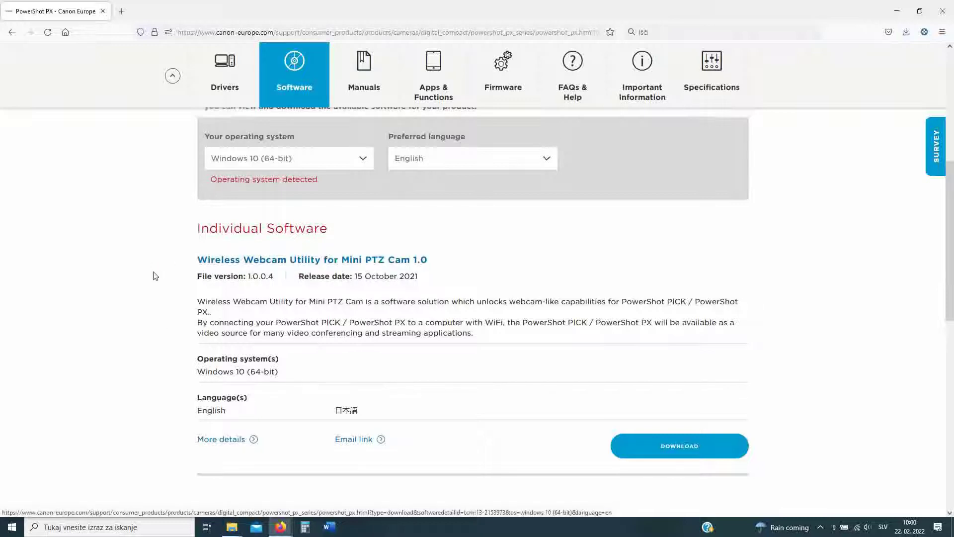
{"action": "left_click", "coordinate": [672, 452]}
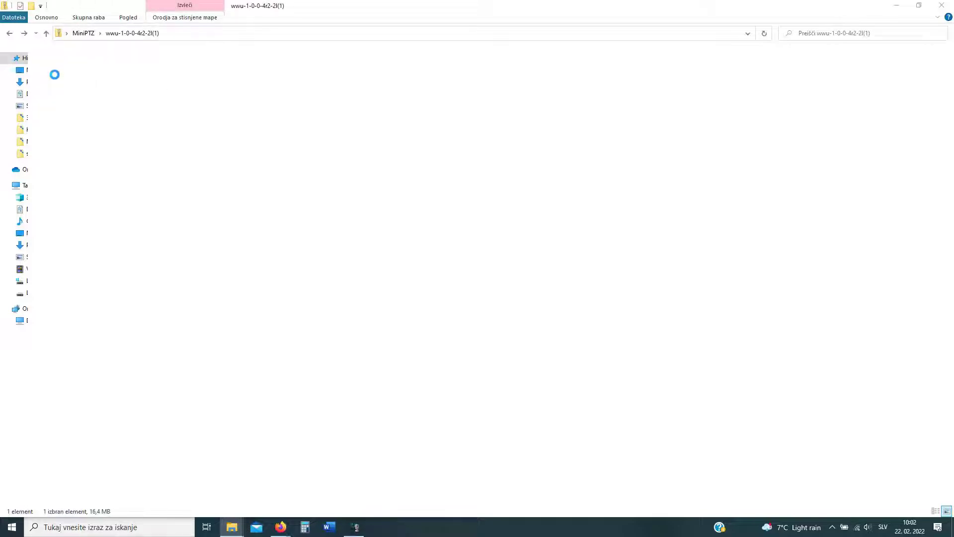
Step: Run the wwu-1-0-0 installer inside the zip and minimize the Explorer window
{"action": "left_click", "coordinate": [72, 70]}
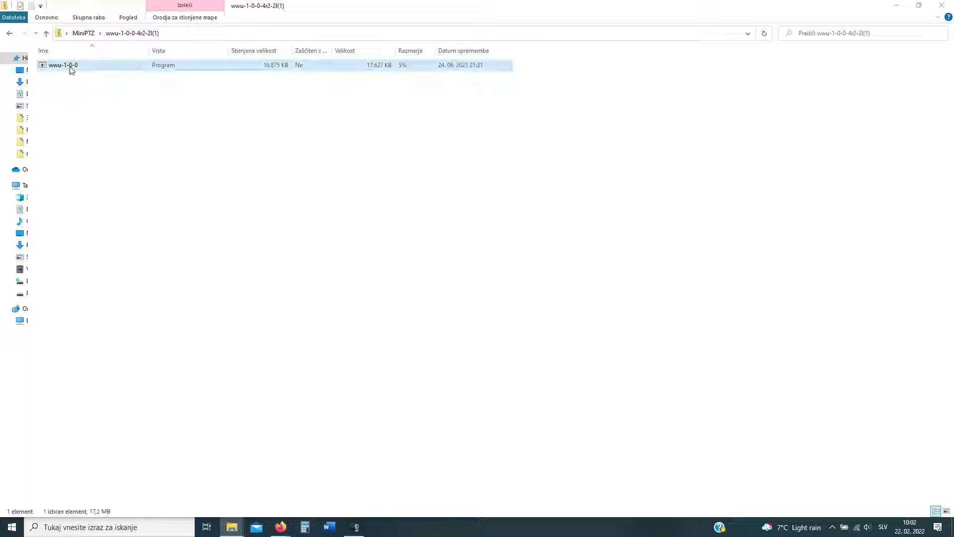
{"action": "double_click", "coordinate": [72, 70]}
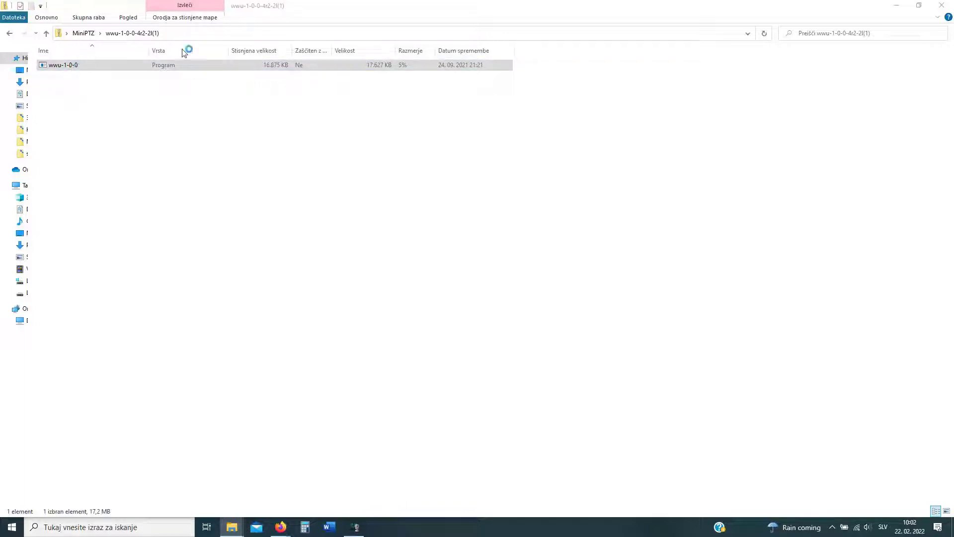
{"action": "left_click", "coordinate": [896, 6]}
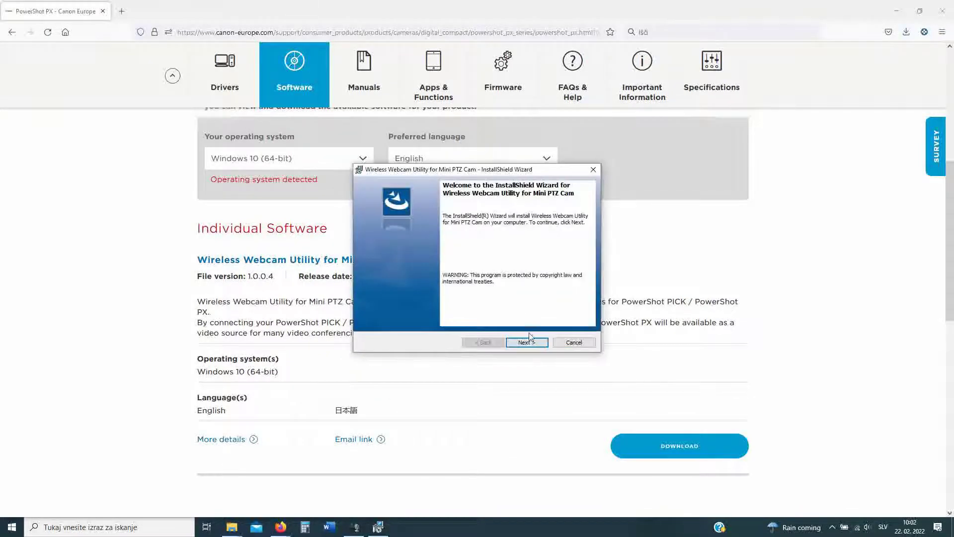
Step: Accept the licence terms, install the Wireless Webcam Utility, and finish the wizard
{"action": "left_click", "coordinate": [527, 343]}
{"action": "left_click", "coordinate": [434, 308]}
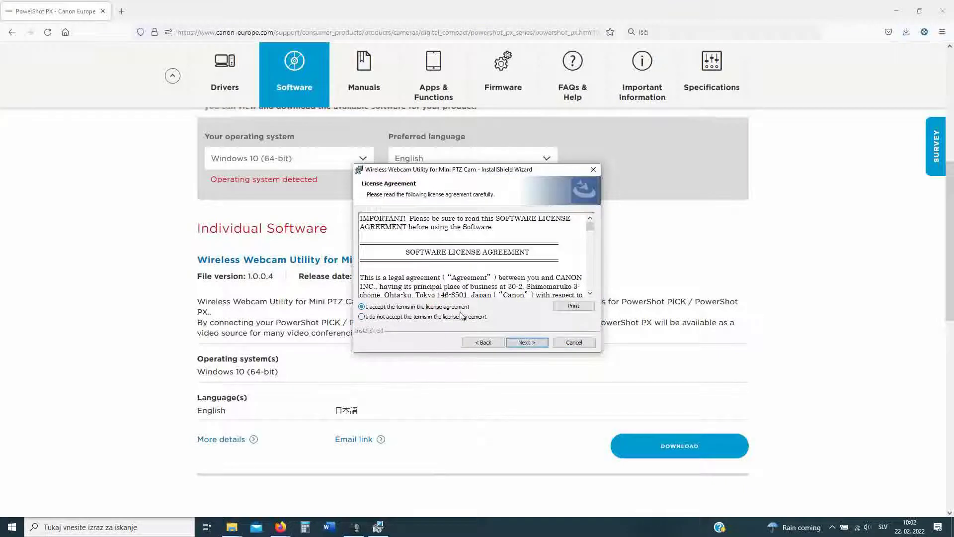
{"action": "left_click", "coordinate": [528, 344]}
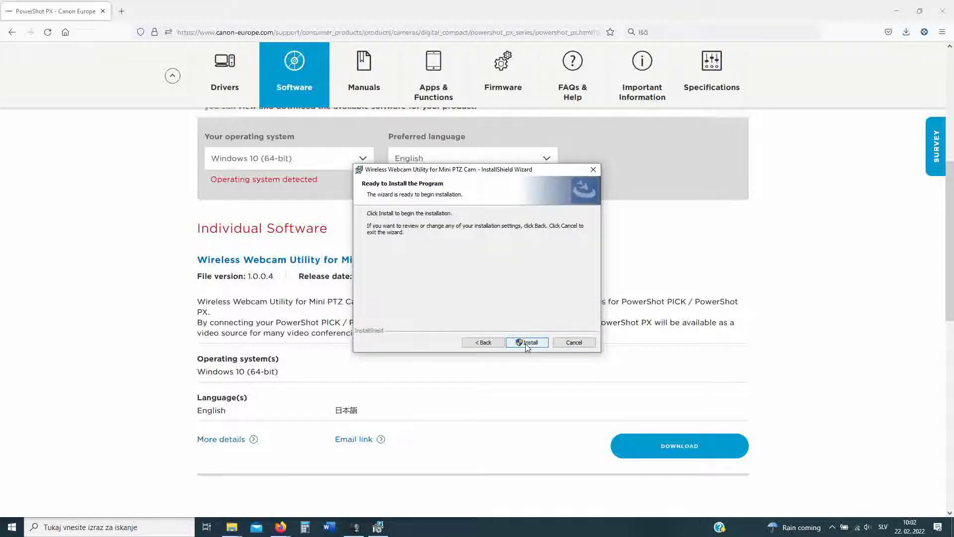
{"action": "left_click", "coordinate": [527, 343]}
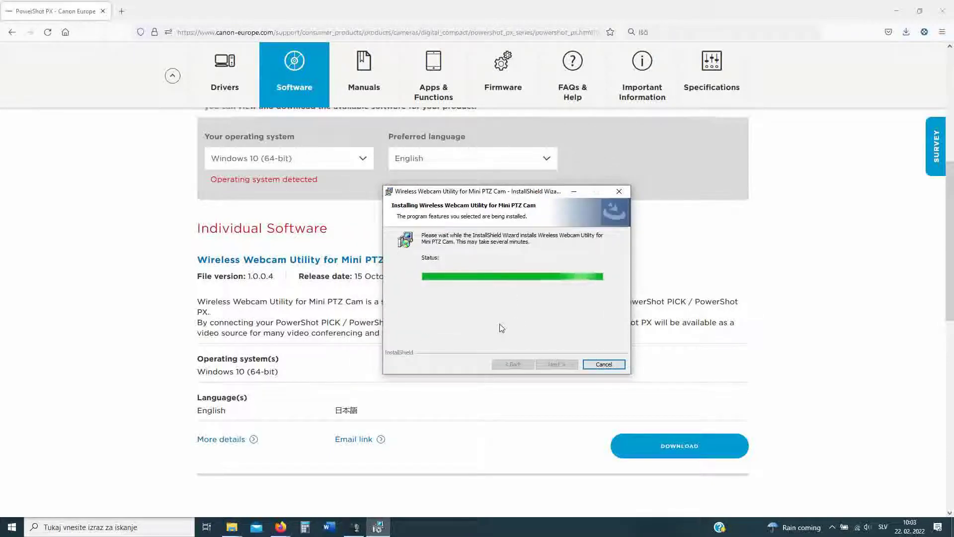
{"action": "left_click", "coordinate": [557, 364]}
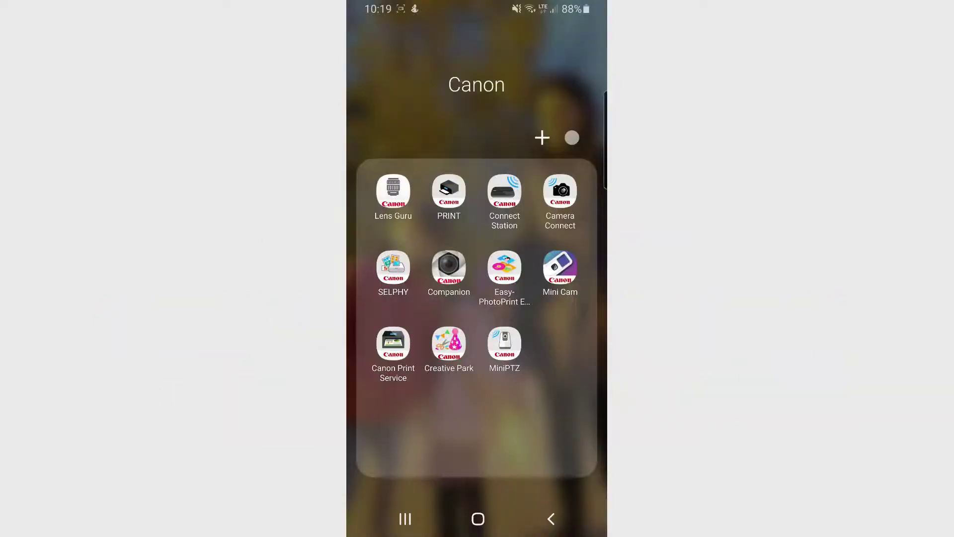
Step: Launch the MiniPTZ phone app and pair it with the PowerShot PX camera
{"action": "left_click", "coordinate": [505, 343]}
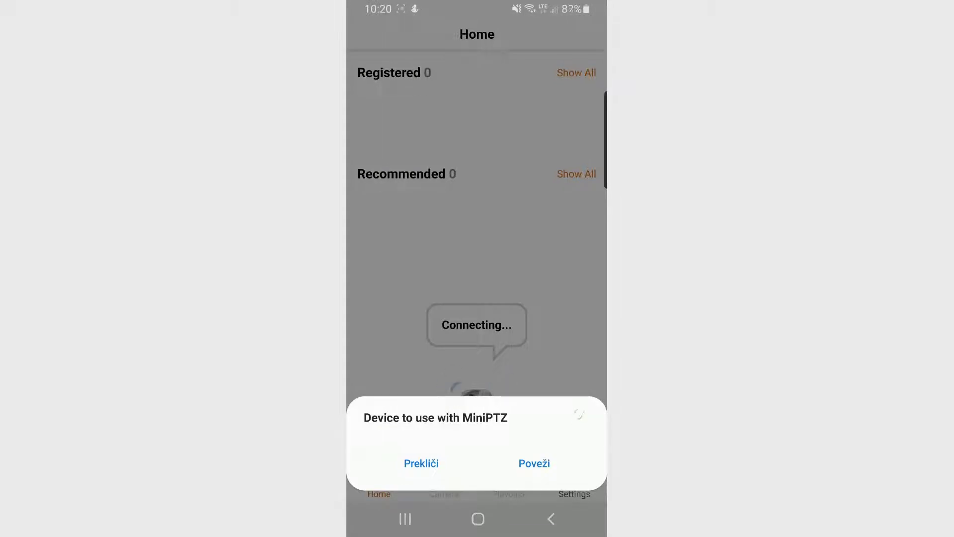
{"action": "left_click", "coordinate": [462, 408]}
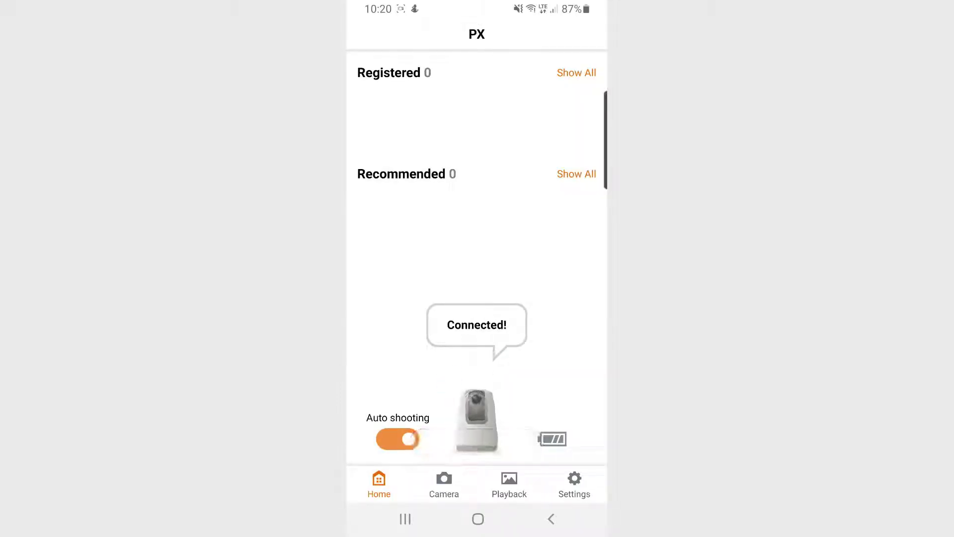
Step: In Webcam settings, enter SSID 'TestWifi' and the Wi-Fi network password
{"action": "left_click", "coordinate": [574, 485]}
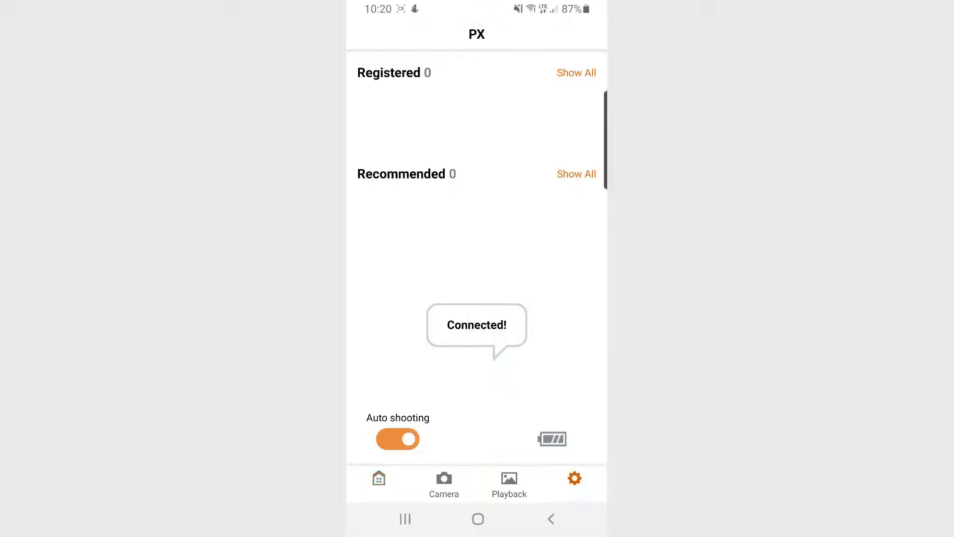
{"action": "scroll", "coordinate": [477, 259], "scroll_direction": "down", "scroll_amount": 10}
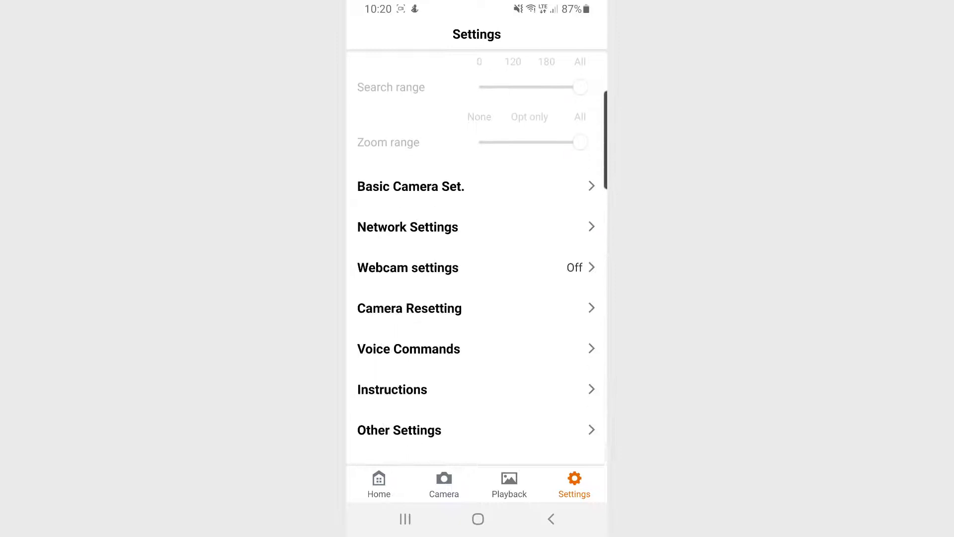
{"action": "left_click", "coordinate": [407, 267]}
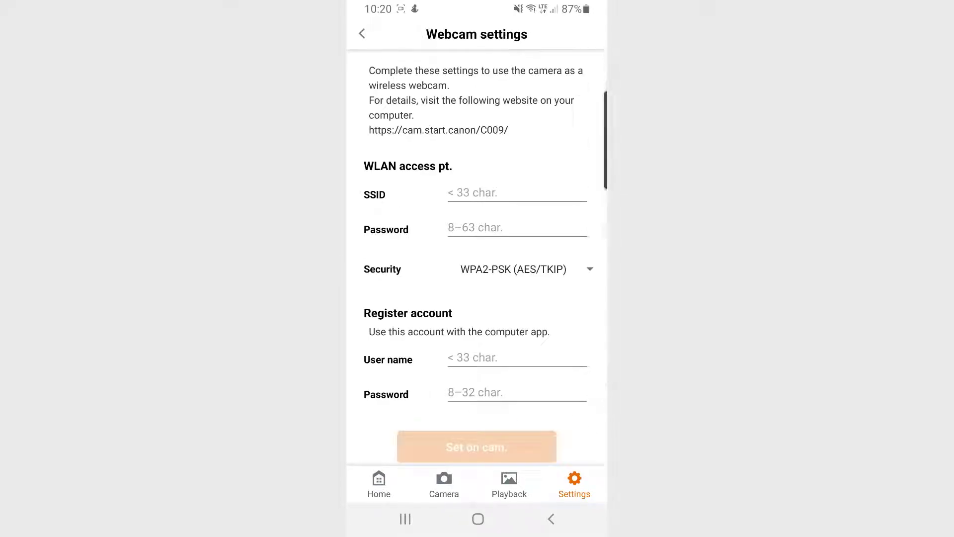
{"action": "left_click", "coordinate": [517, 193]}
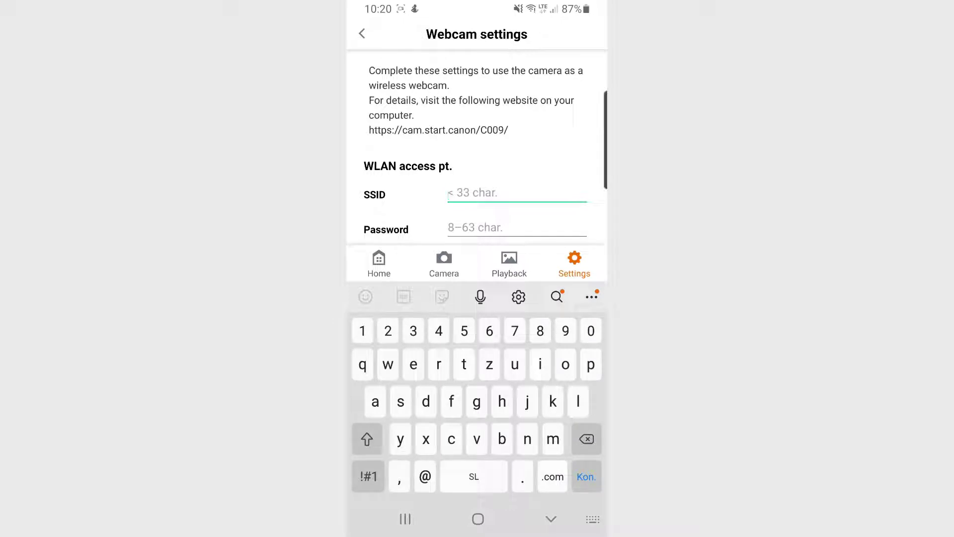
{"action": "left_click", "coordinate": [367, 439]}
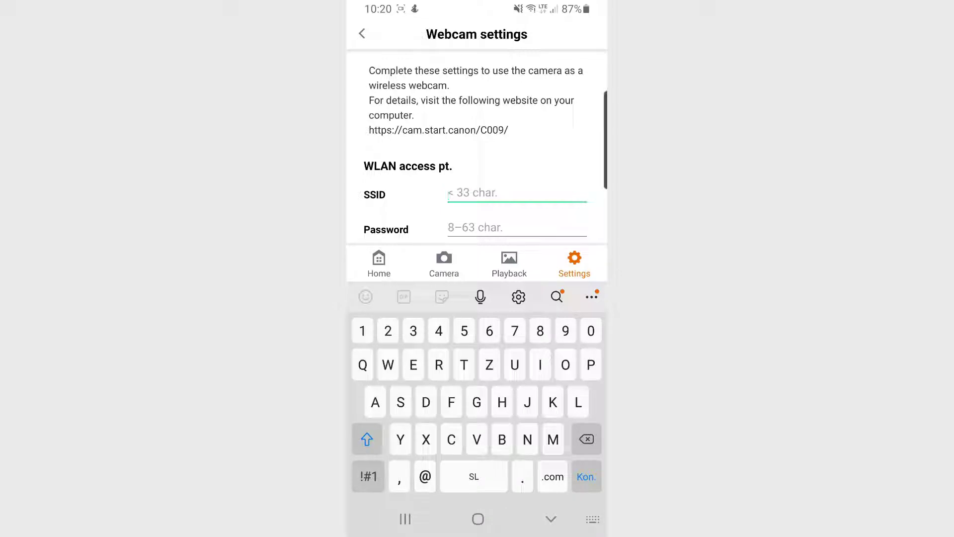
{"action": "type", "text": "Test"}
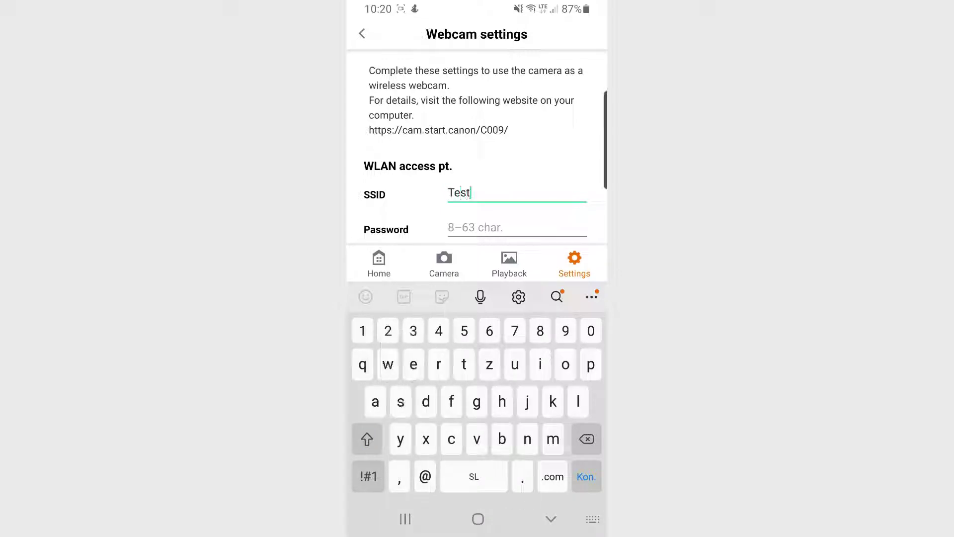
{"action": "type", "text": "Wifi"}
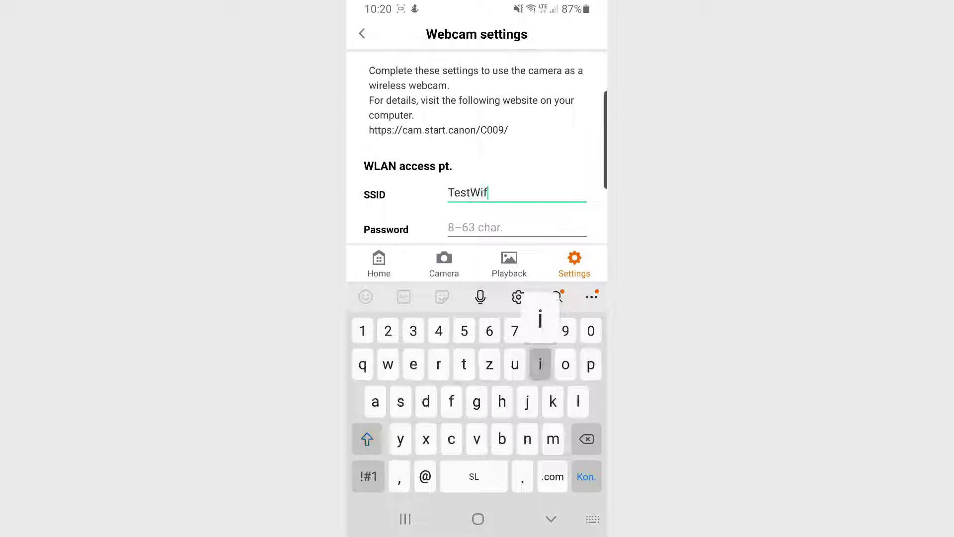
{"action": "left_click", "coordinate": [467, 227]}
{"action": "type", "text": "1"}
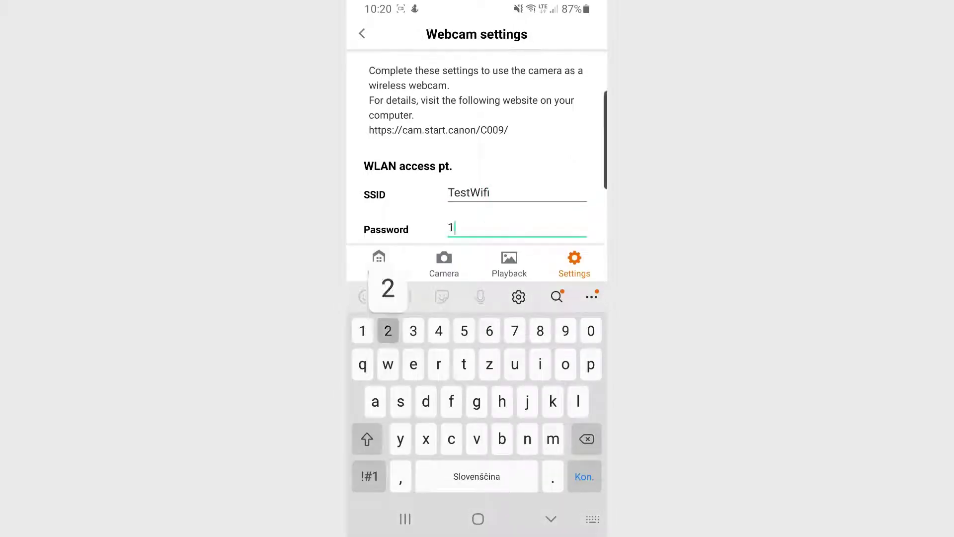
{"action": "type", "text": "2345678"}
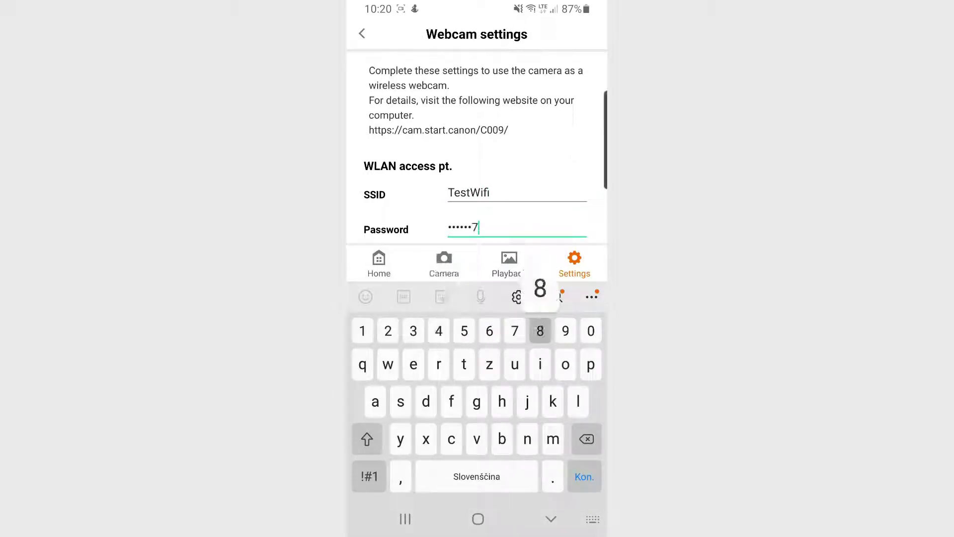
{"action": "type", "text": "9"}
{"action": "key", "text": "Return"}
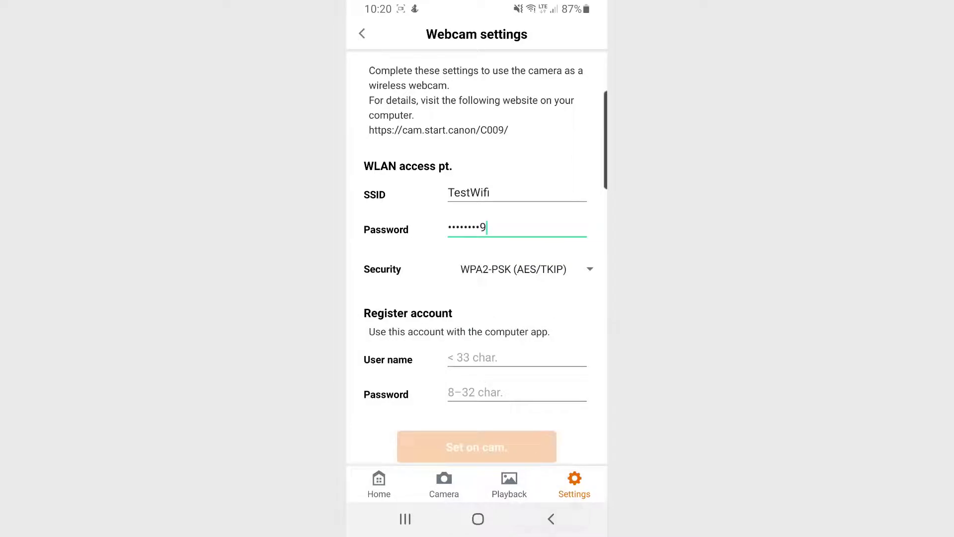
Step: Enter the computer-app account user name and password, set them on the camera, and confirm
{"action": "scroll", "coordinate": [478, 279], "scroll_direction": "down", "scroll_amount": 2}
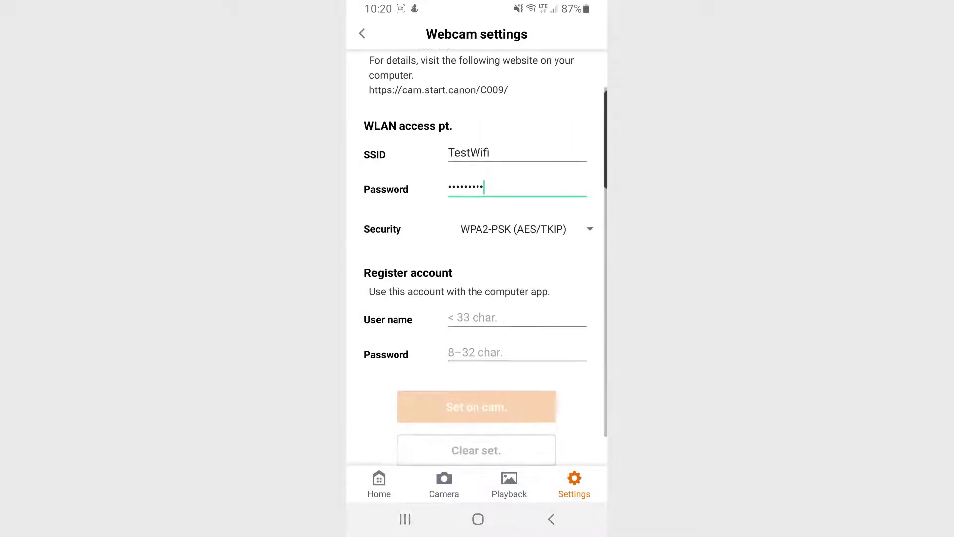
{"action": "left_click", "coordinate": [497, 319]}
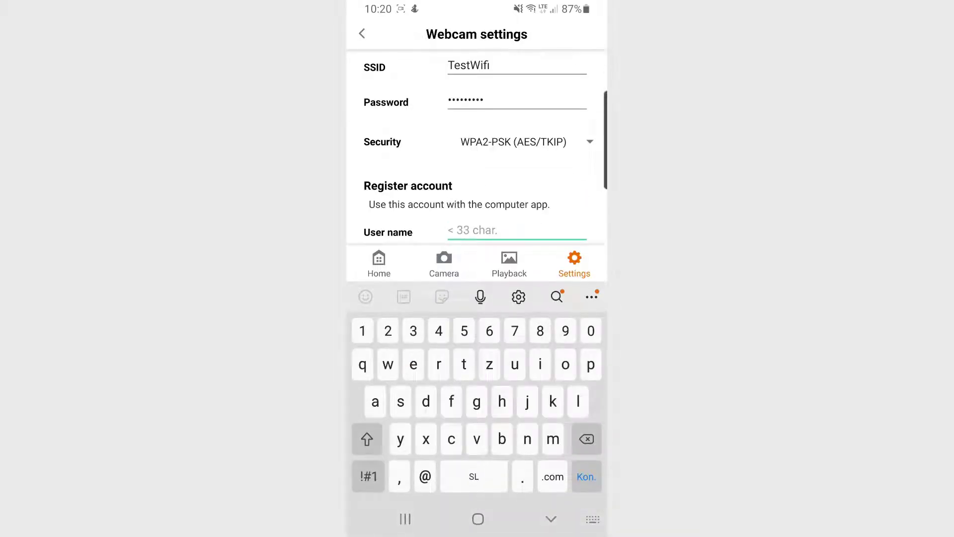
{"action": "key", "text": "shift"}
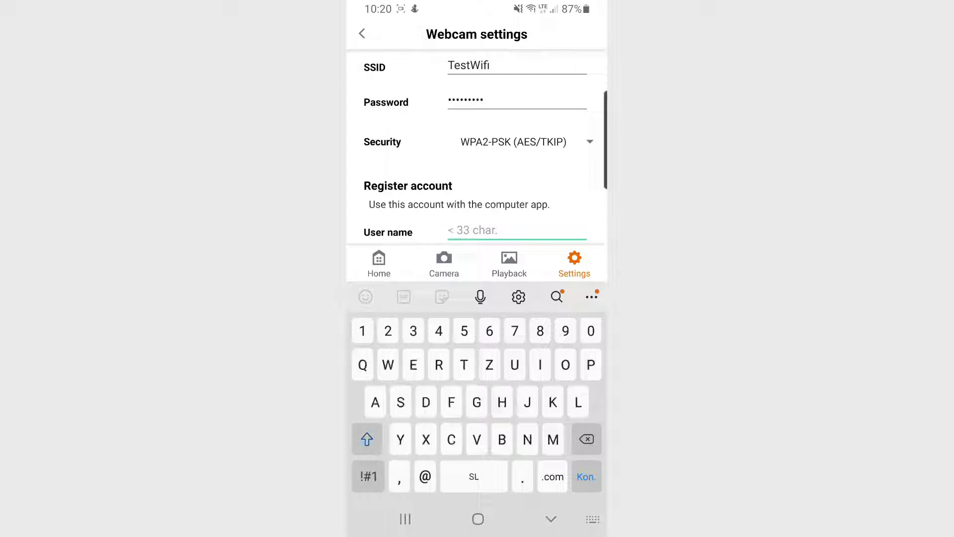
{"action": "type", "text": "Power"}
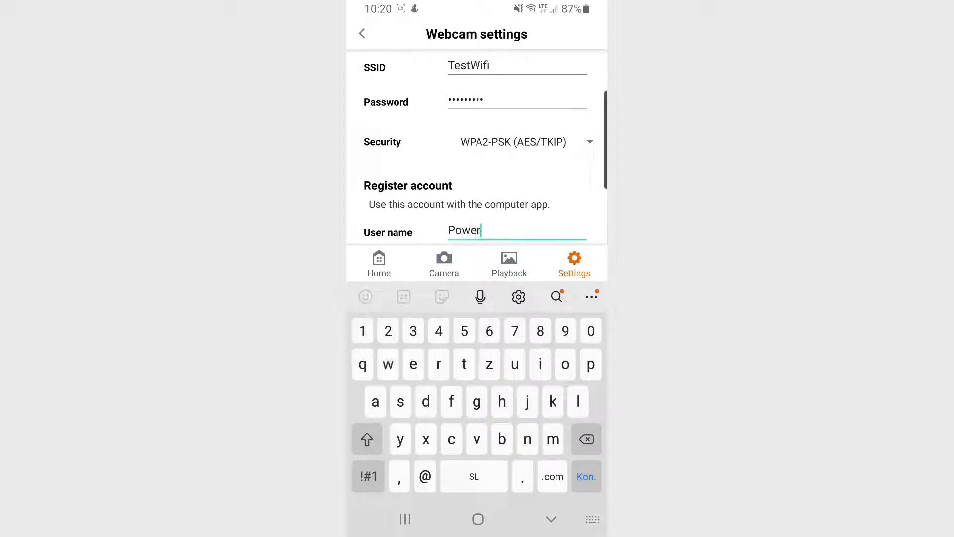
{"action": "type", "text": "shotPX"}
{"action": "scroll", "coordinate": [477, 149], "scroll_direction": "down", "scroll_amount": 3}
{"action": "left_click", "coordinate": [517, 194]}
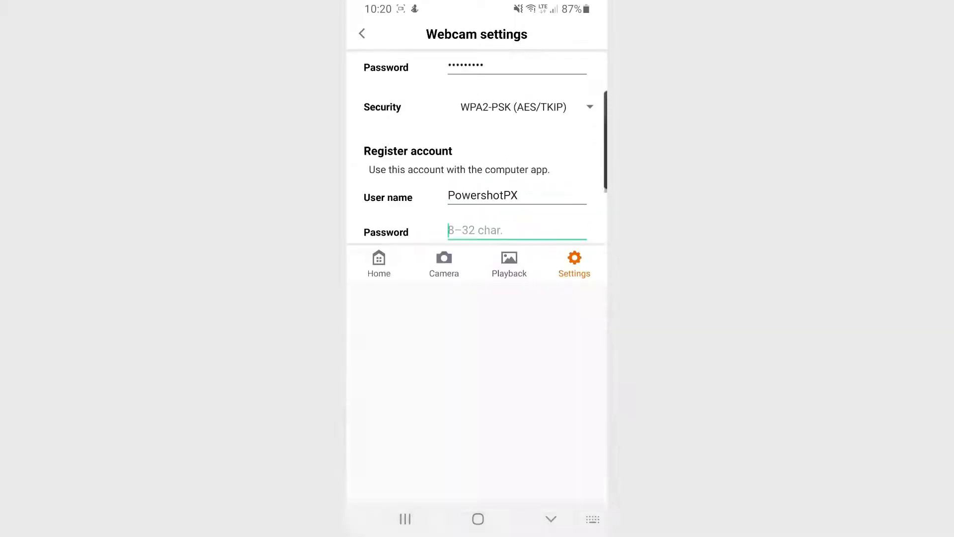
{"action": "type", "text": "12345678"}
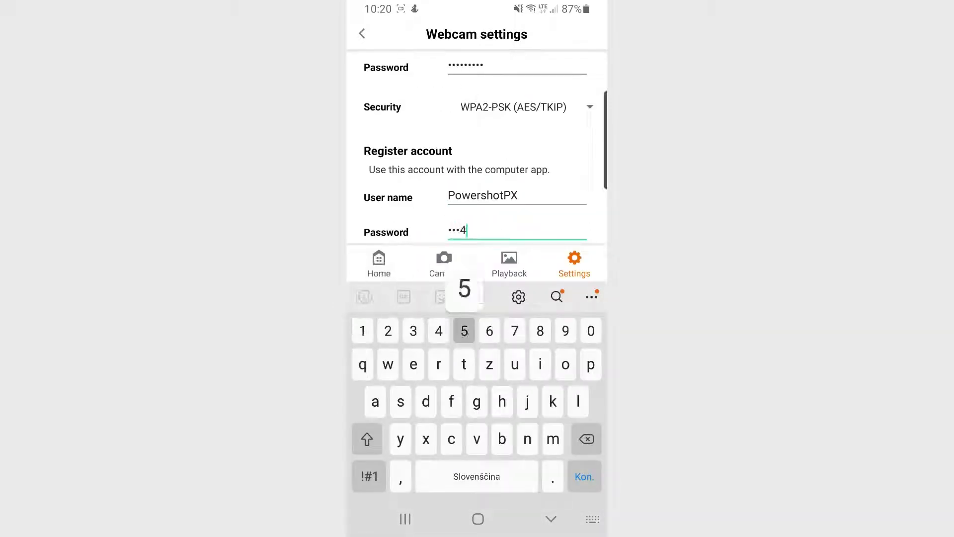
{"action": "type", "text": "9"}
{"action": "left_click", "coordinate": [551, 519]}
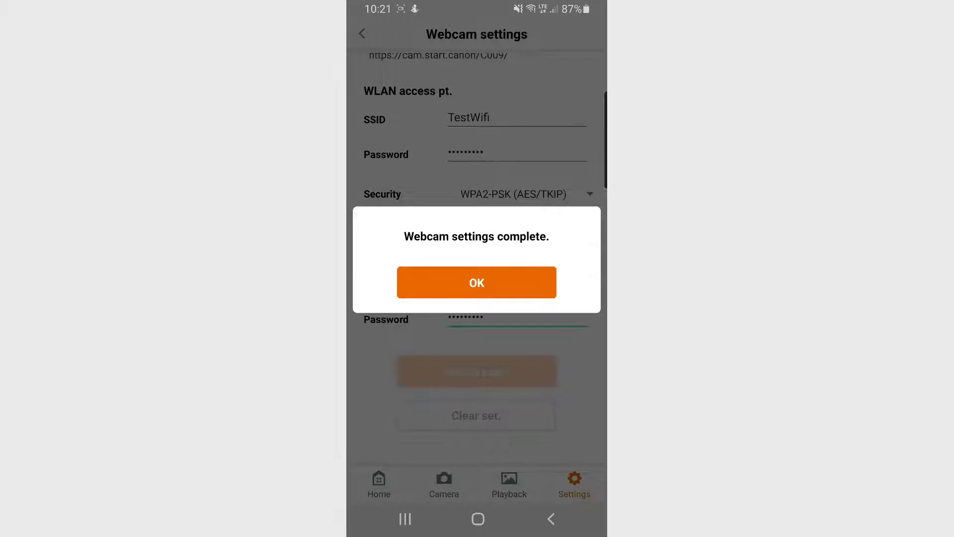
{"action": "left_click", "coordinate": [476, 282]}
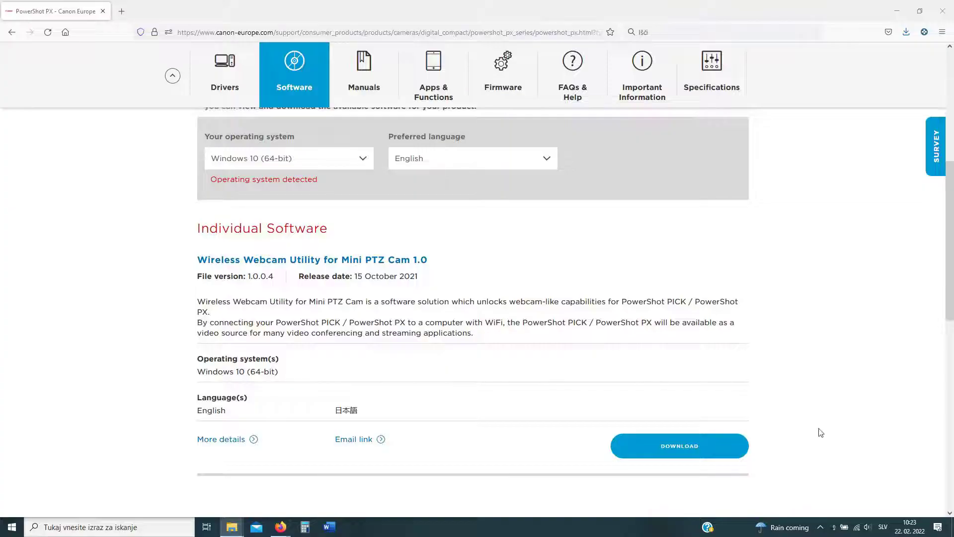
Step: Open the utility from the tray, enable the PX camera, and enter the account user name and password
{"action": "left_click", "coordinate": [832, 528]}
{"action": "left_click", "coordinate": [803, 506]}
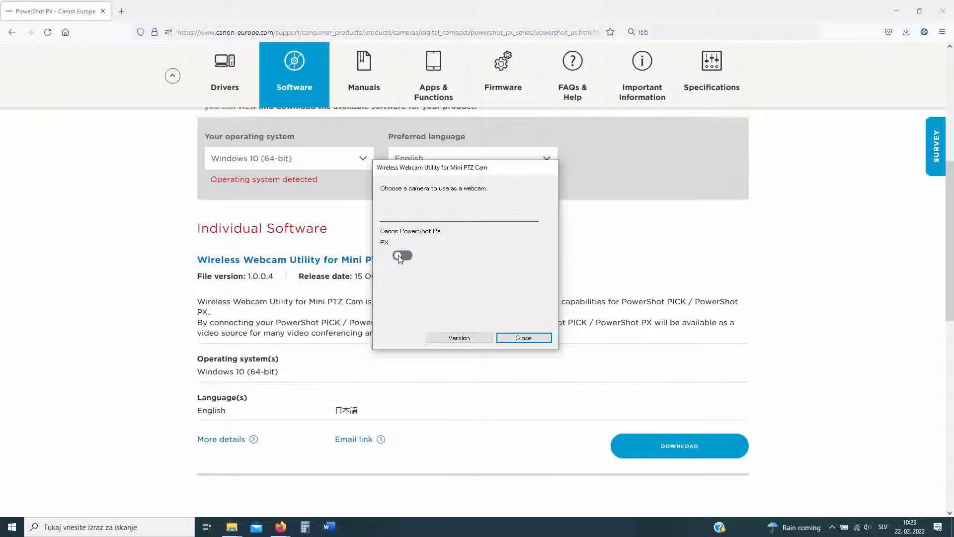
{"action": "left_click", "coordinate": [400, 256]}
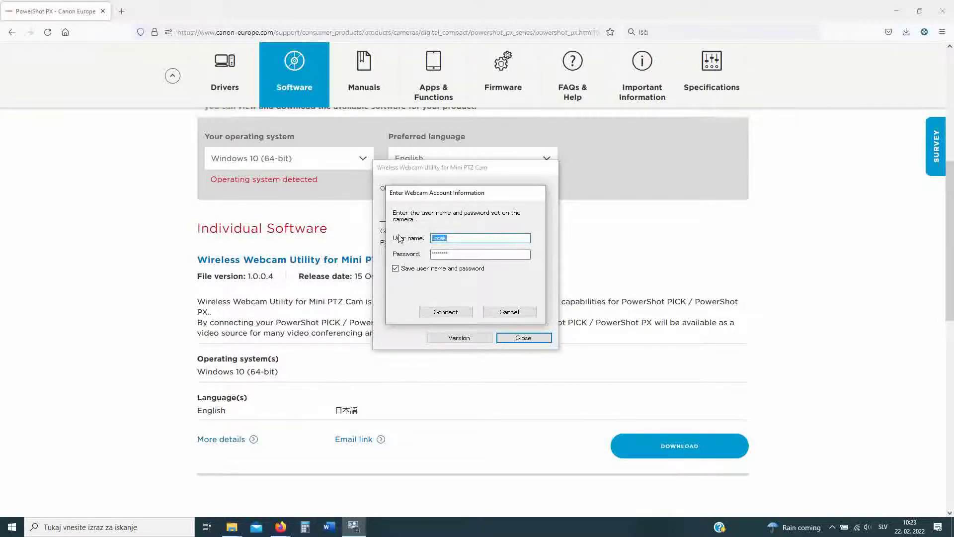
{"action": "key", "text": "BackSpace"}
{"action": "type", "text": "PowershotPX"}
{"action": "key", "text": "Tab"}
{"action": "type", "text": "**"}
Step: Connect to the PX with these credentials, dismiss the ready message, and open Control Camera
{"action": "left_click", "coordinate": [461, 312]}
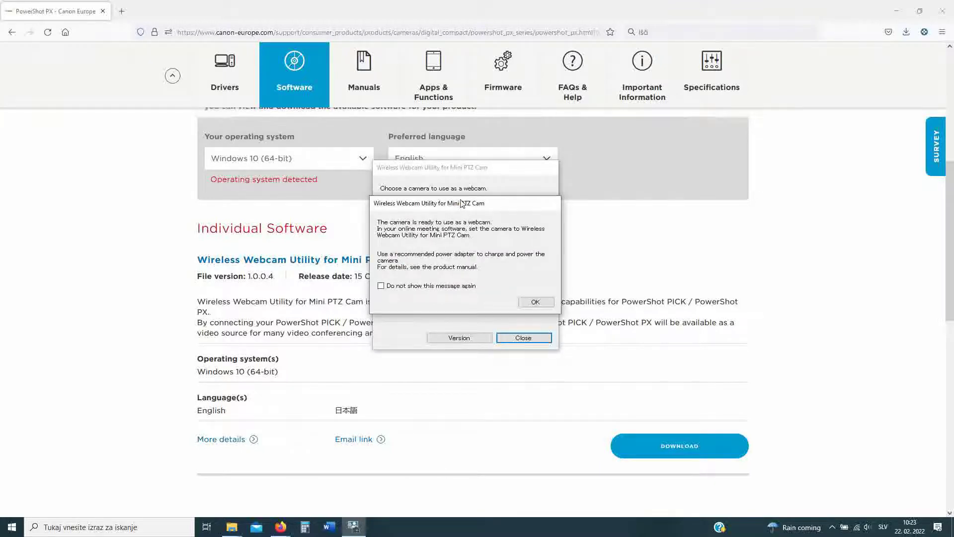
{"action": "left_click", "coordinate": [543, 306]}
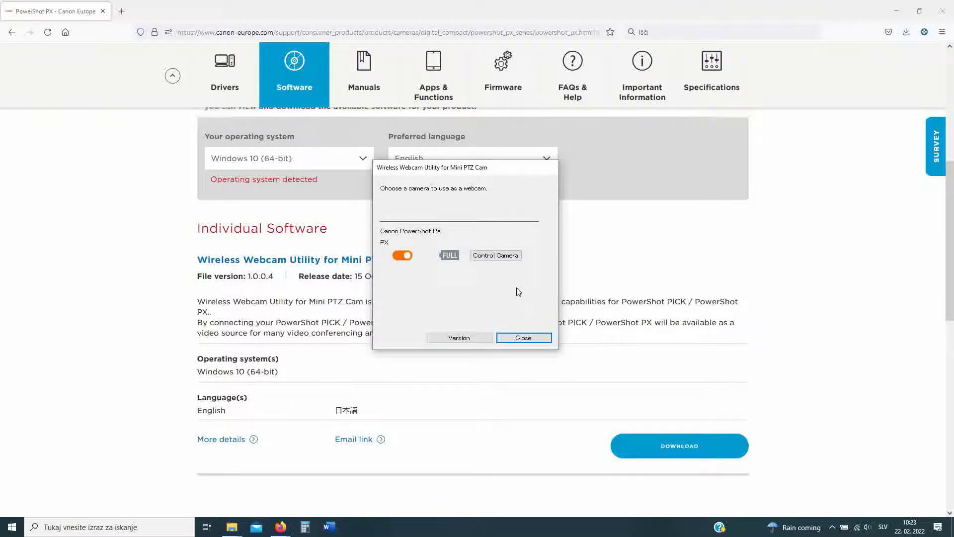
{"action": "left_click", "coordinate": [487, 257]}
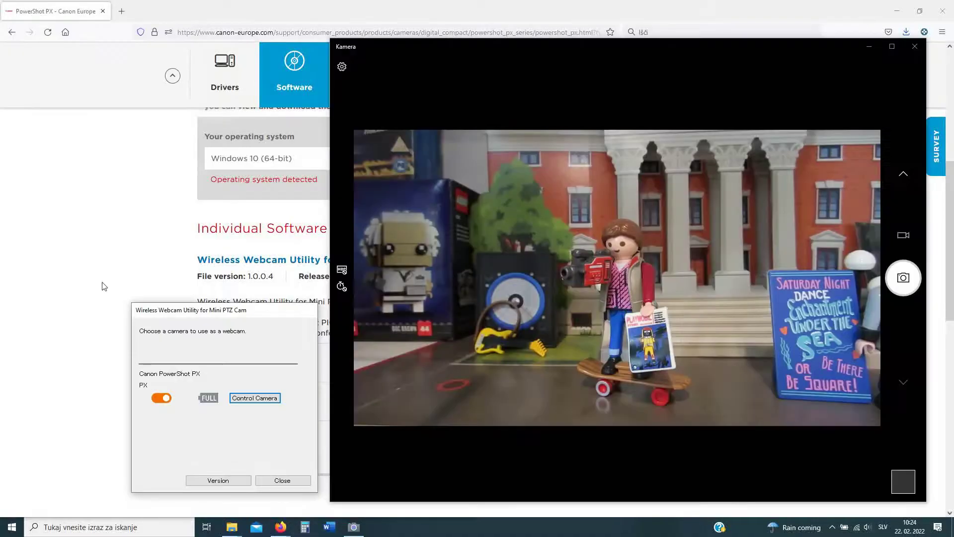
Step: Open the camera controls; pan right, tilt up, pan back left, then tilt down toward the figures
{"action": "left_click", "coordinate": [249, 399]}
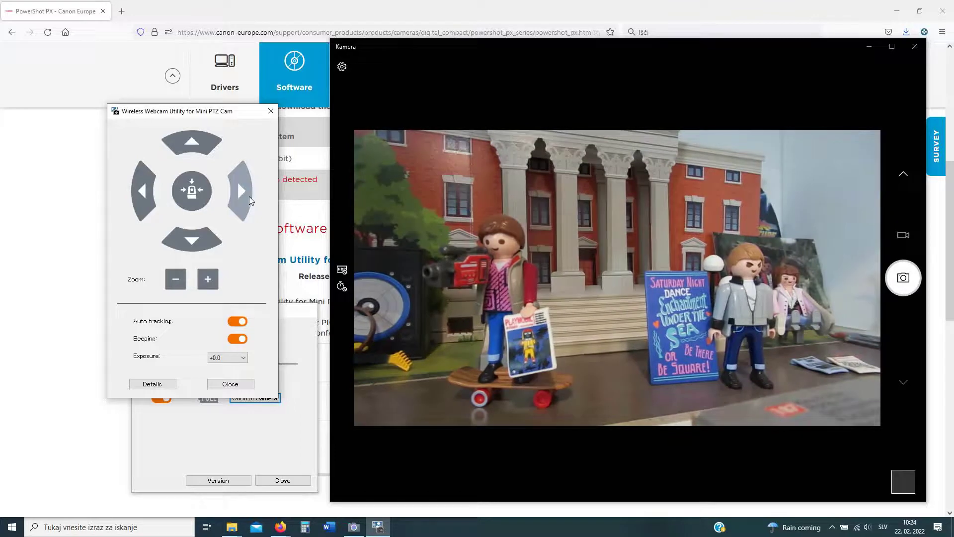
{"action": "left_click", "coordinate": [248, 195]}
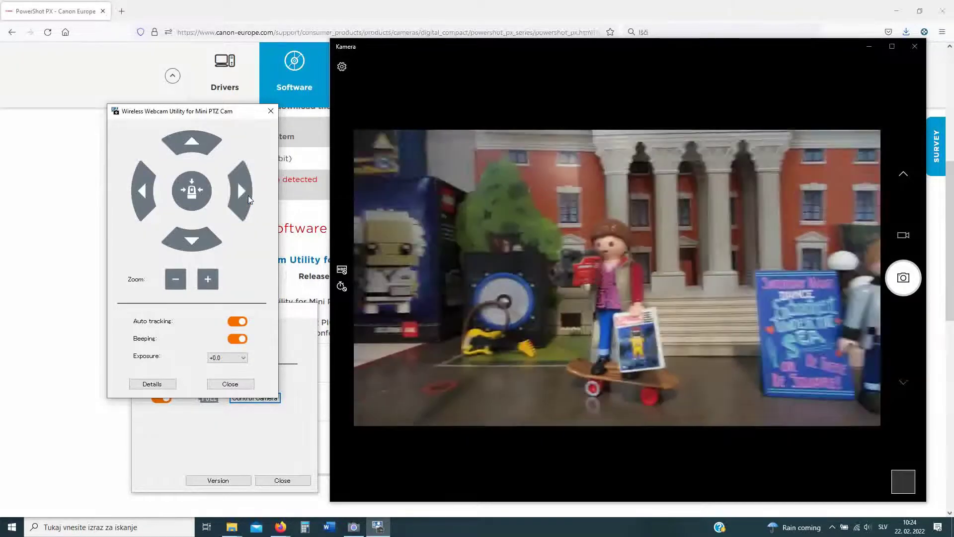
{"action": "left_click", "coordinate": [249, 195]}
{"action": "left_click", "coordinate": [249, 195]}
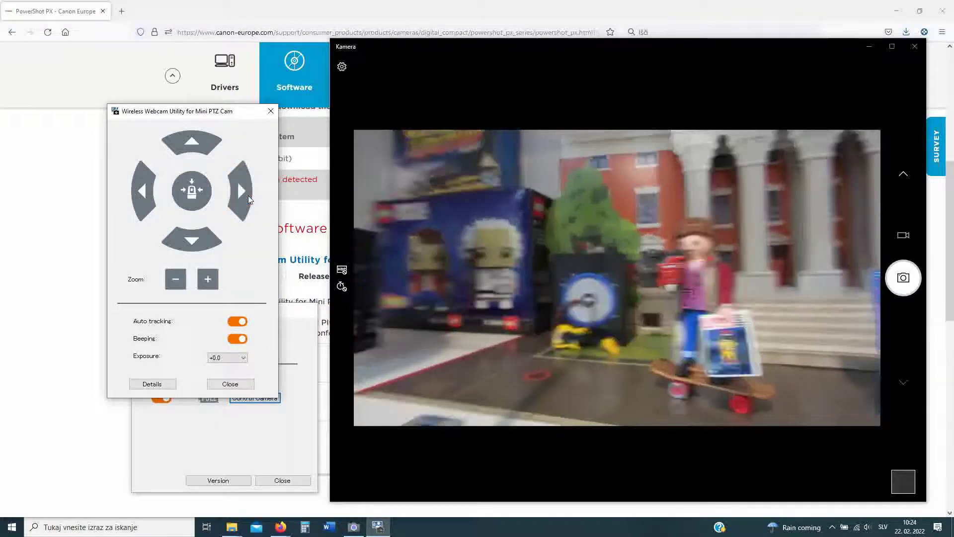
{"action": "left_click", "coordinate": [249, 195]}
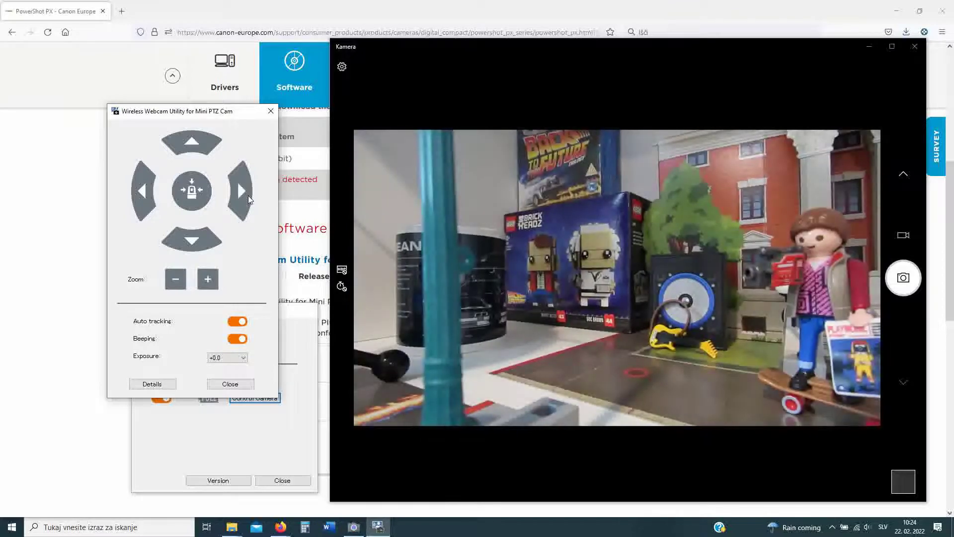
{"action": "left_click", "coordinate": [192, 155]}
{"action": "left_click", "coordinate": [191, 154]}
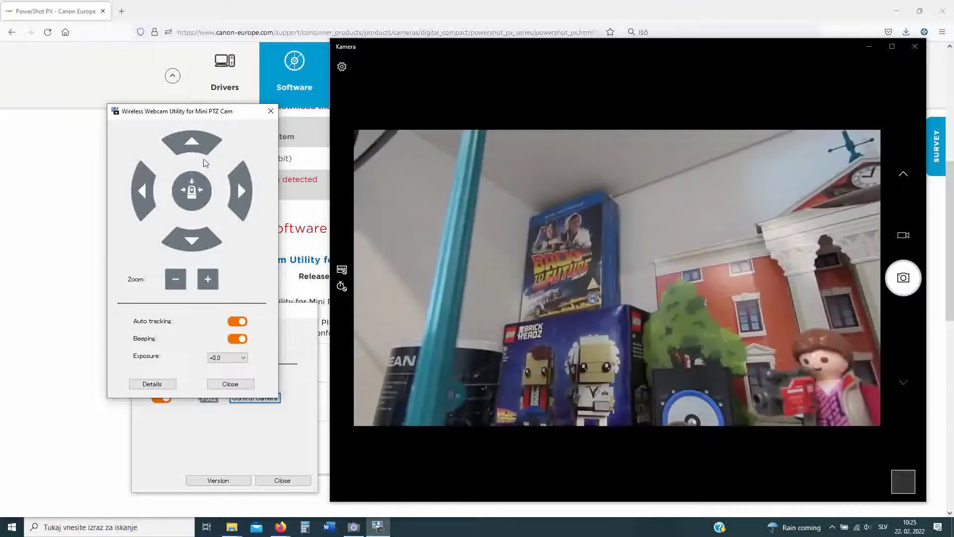
{"action": "left_click", "coordinate": [148, 191]}
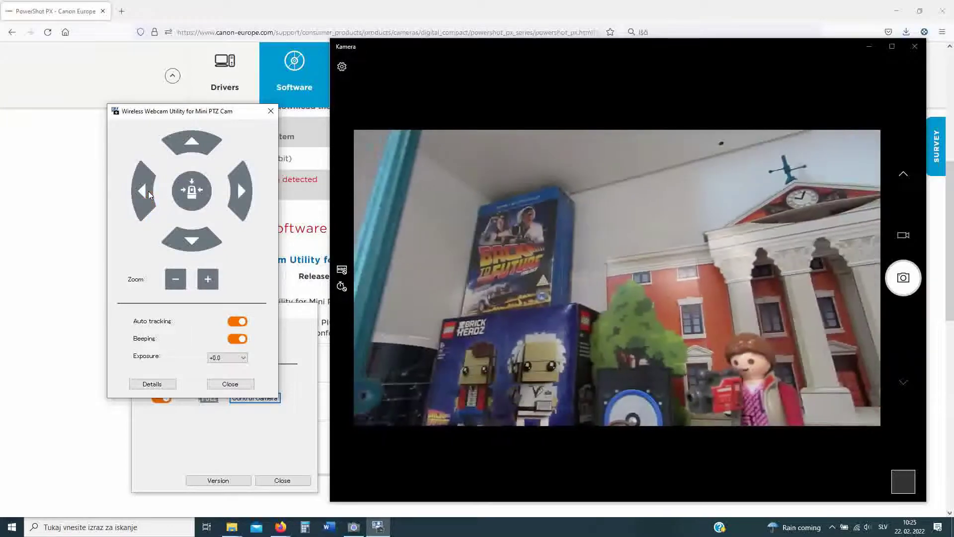
{"action": "left_click", "coordinate": [148, 191]}
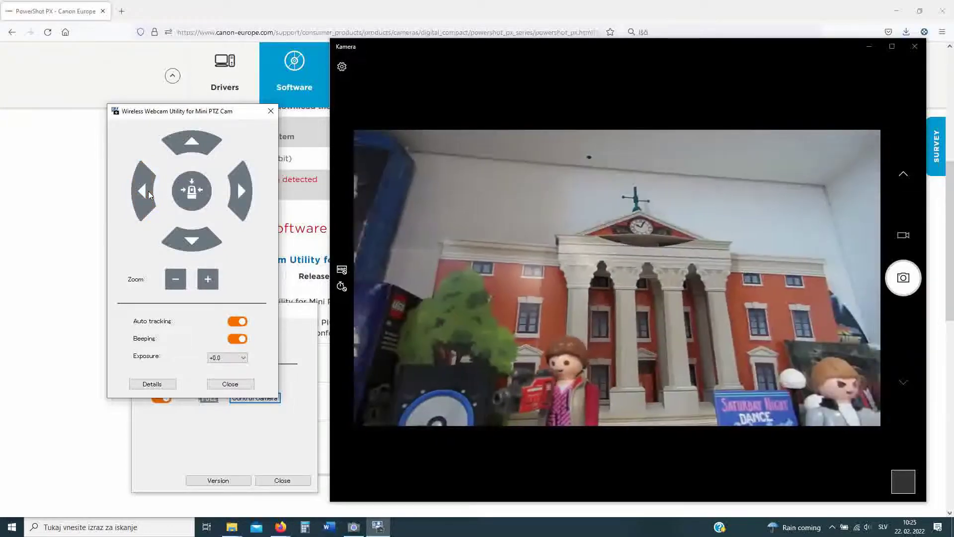
{"action": "left_click", "coordinate": [148, 191]}
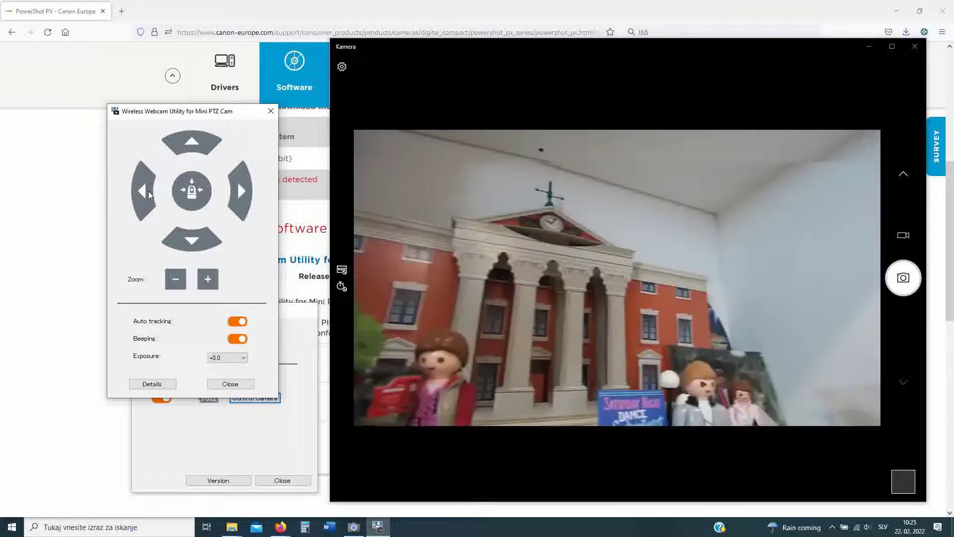
{"action": "left_click", "coordinate": [196, 242]}
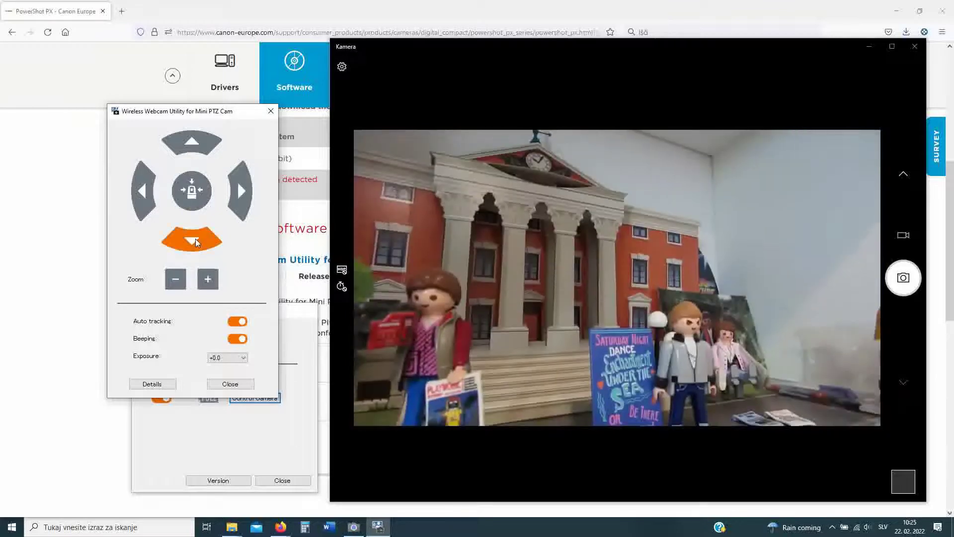
Step: Zoom in and out, pan right, then zoom in close on the skateboarder
{"action": "left_click", "coordinate": [210, 280]}
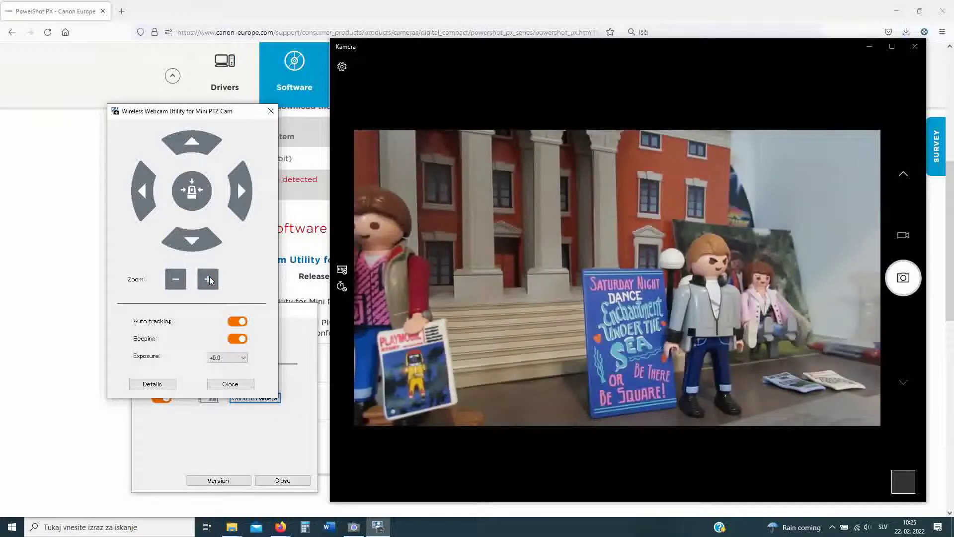
{"action": "left_click", "coordinate": [175, 280]}
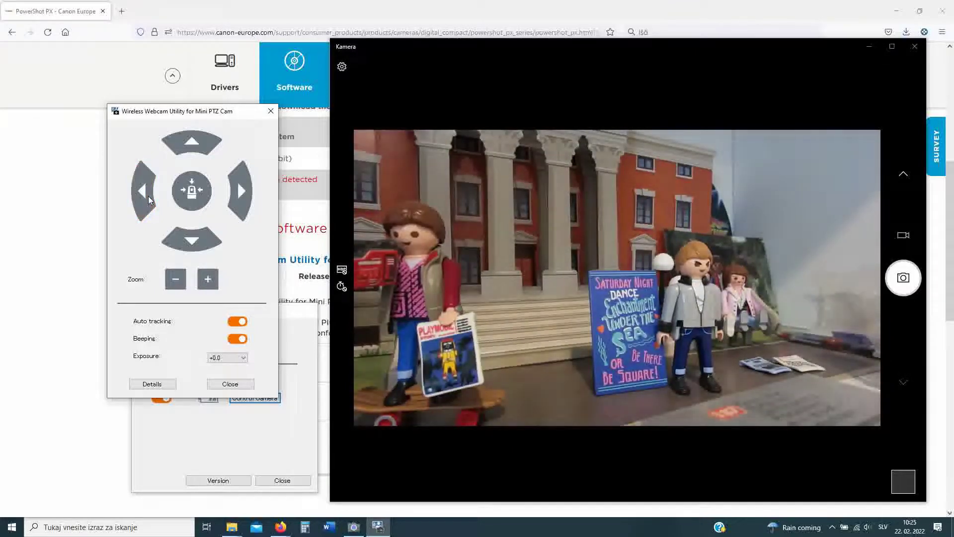
{"action": "left_click", "coordinate": [169, 279]}
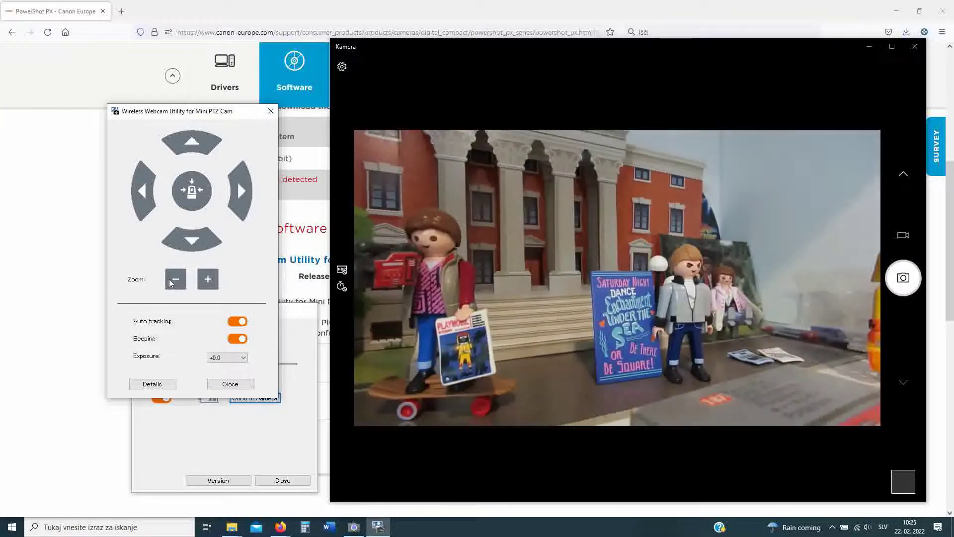
{"action": "left_click", "coordinate": [232, 201]}
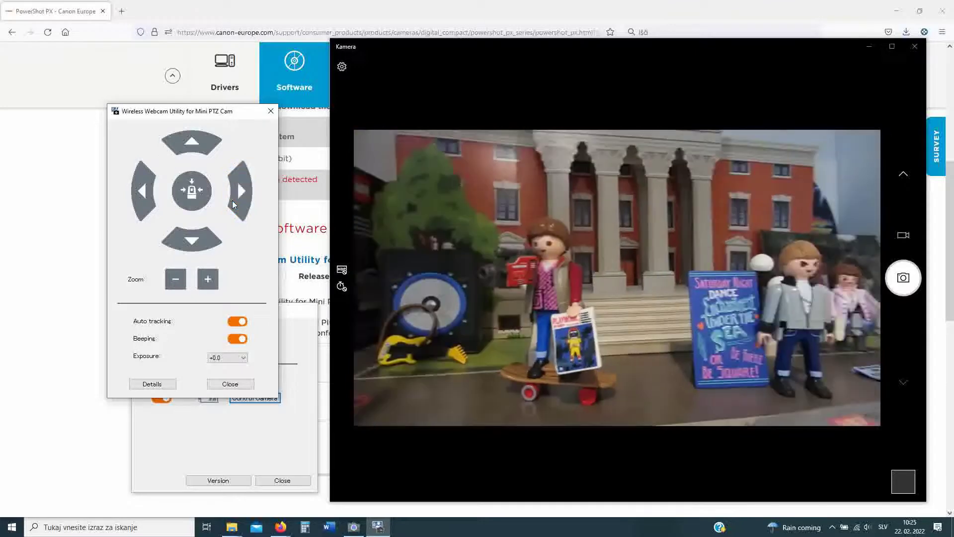
{"action": "left_click", "coordinate": [206, 281]}
{"action": "left_click", "coordinate": [206, 282]}
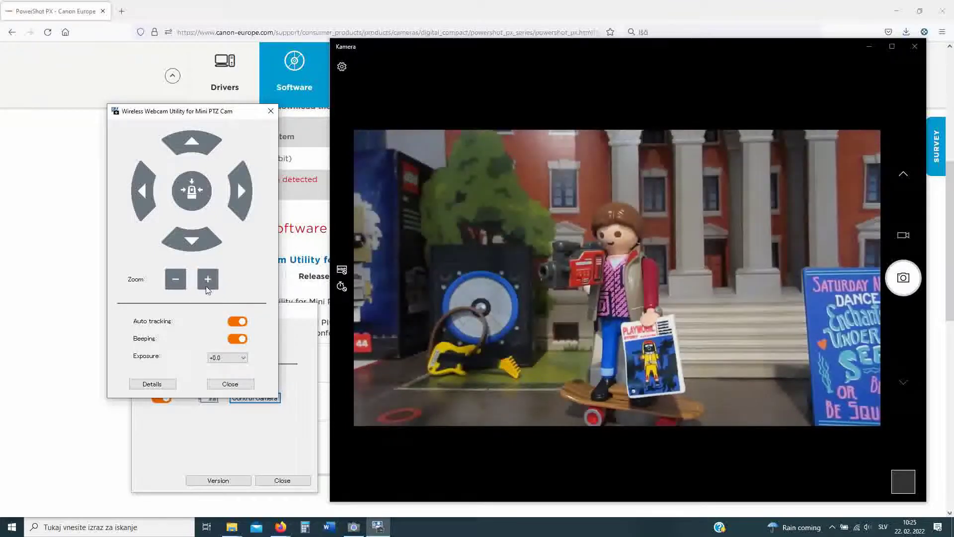
Step: Try exposure +1 2/3 and -1 2/3, then reset it to +0.0
{"action": "left_click", "coordinate": [234, 358]}
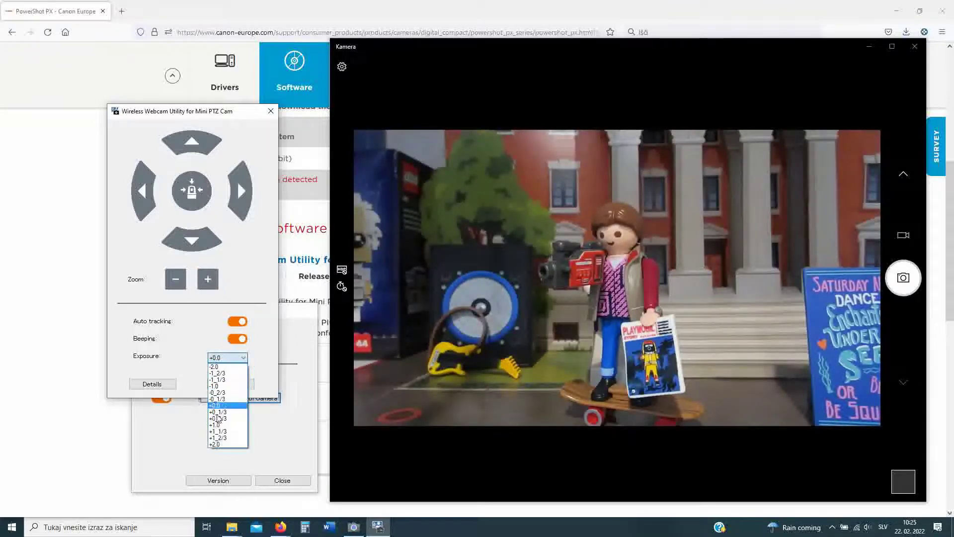
{"action": "left_click", "coordinate": [220, 438]}
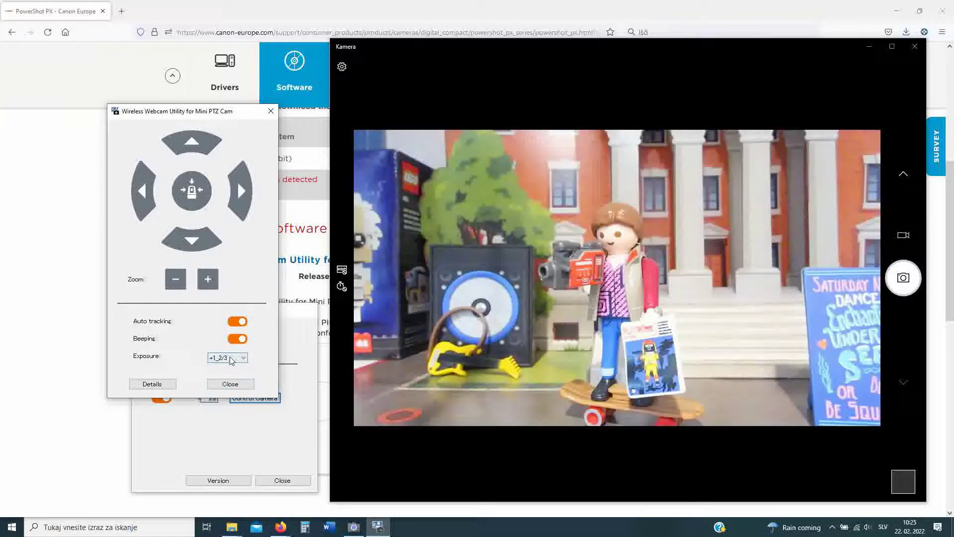
{"action": "left_click", "coordinate": [228, 358]}
{"action": "left_click", "coordinate": [223, 373]}
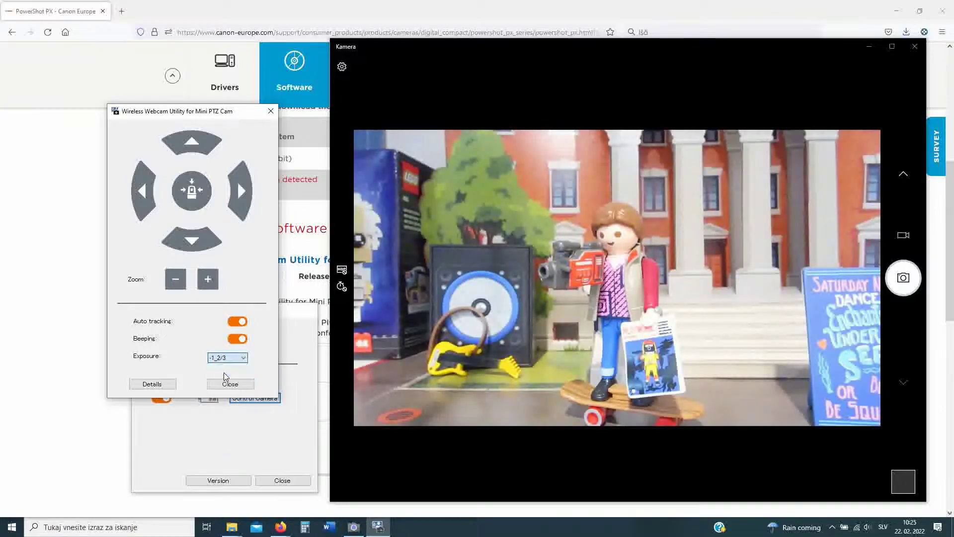
{"action": "left_click", "coordinate": [228, 357]}
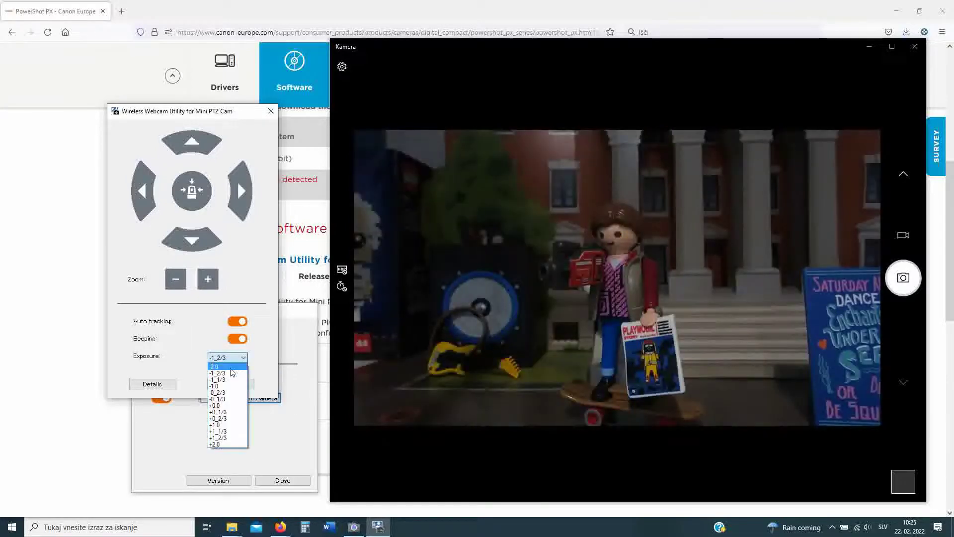
{"action": "left_click", "coordinate": [228, 405]}
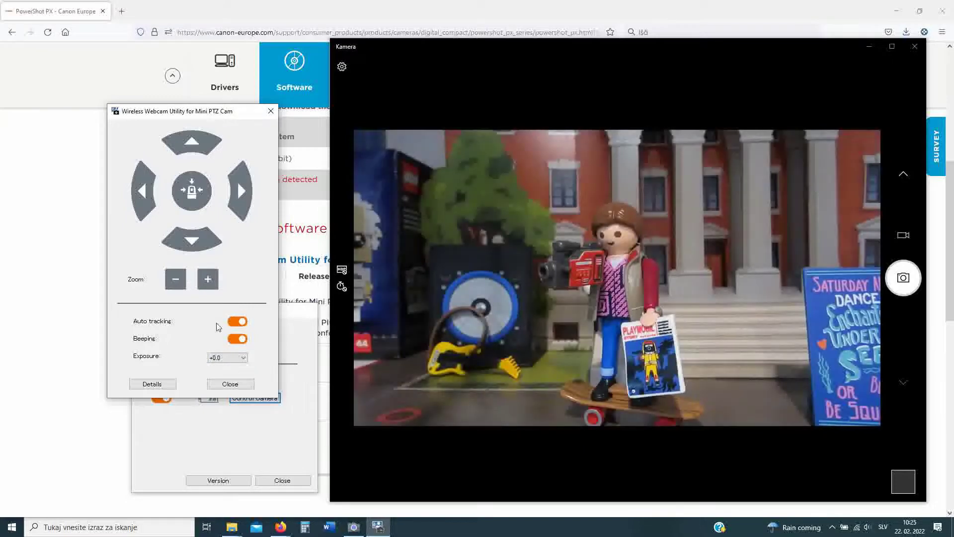
Step: View the camera's model and firmware details, then zoom out slightly
{"action": "left_click", "coordinate": [154, 384]}
{"action": "left_click", "coordinate": [264, 289]}
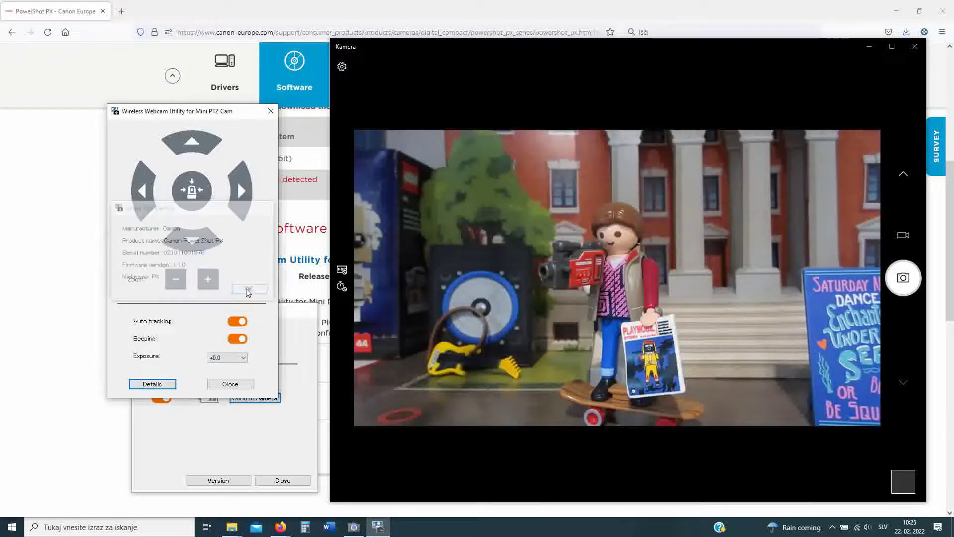
{"action": "left_click", "coordinate": [175, 279]}
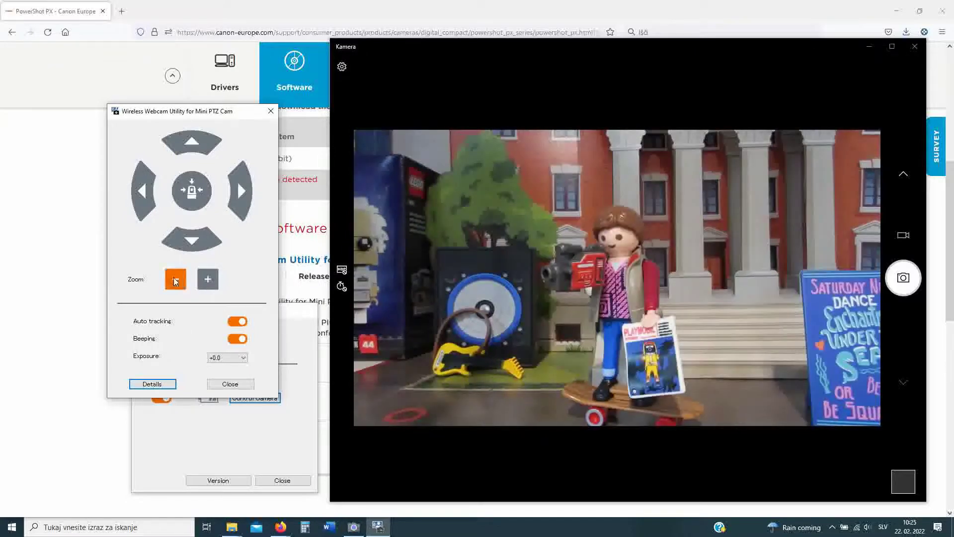